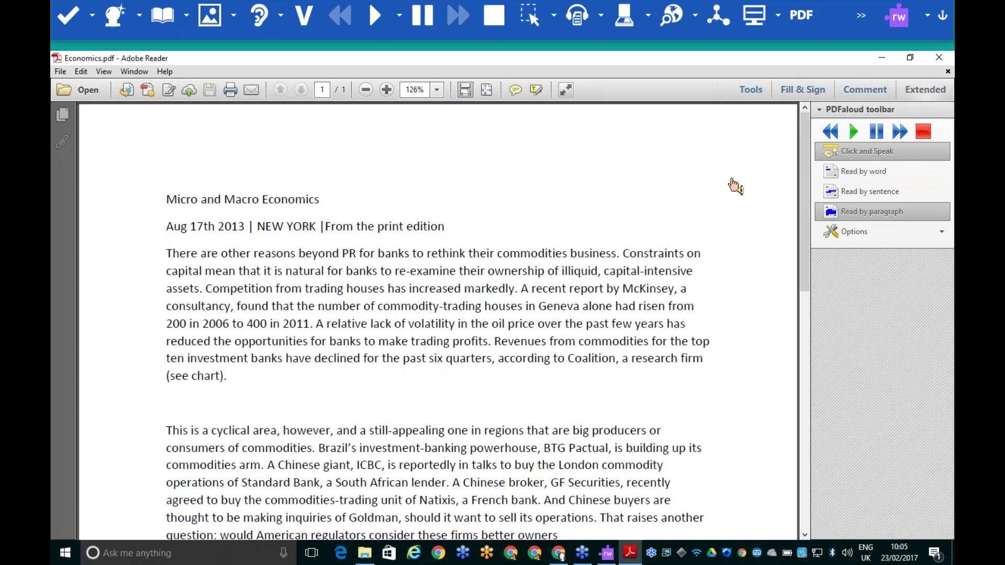
# Play and stop the first and second Economics.pdf paragraphs with Click and Speak, then turn it off
pyautogui.click(186, 259)
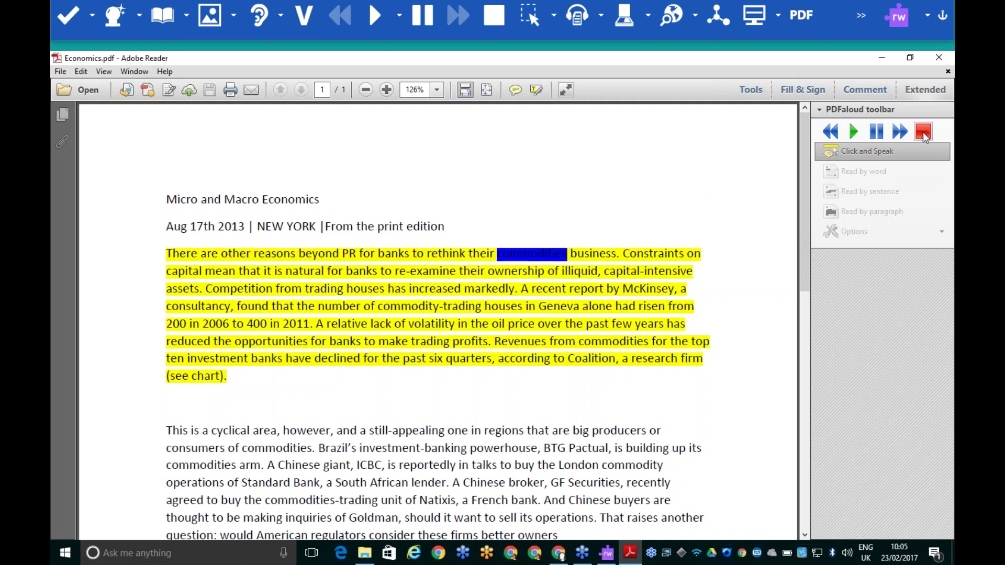
pyautogui.click(923, 133)
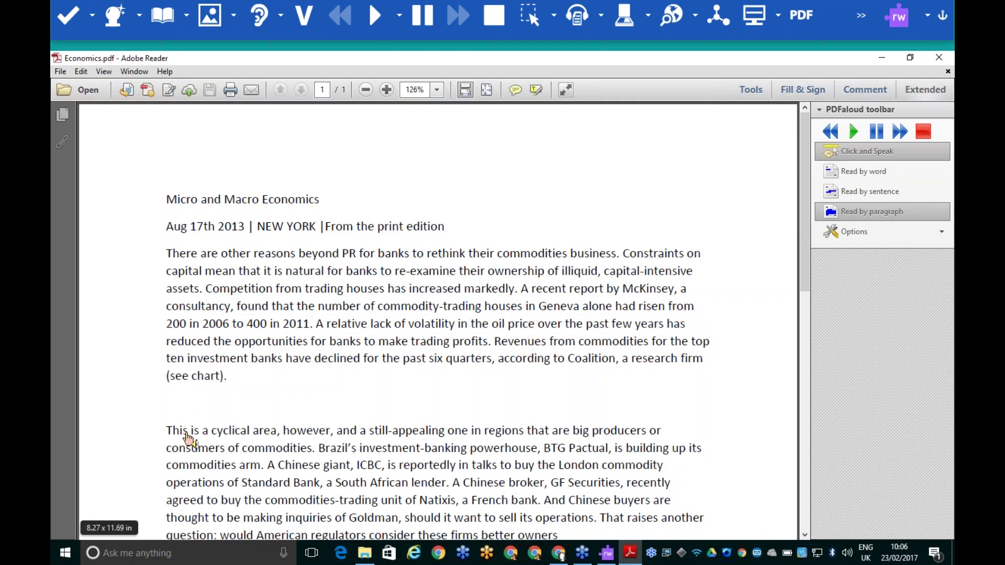
pyautogui.click(188, 437)
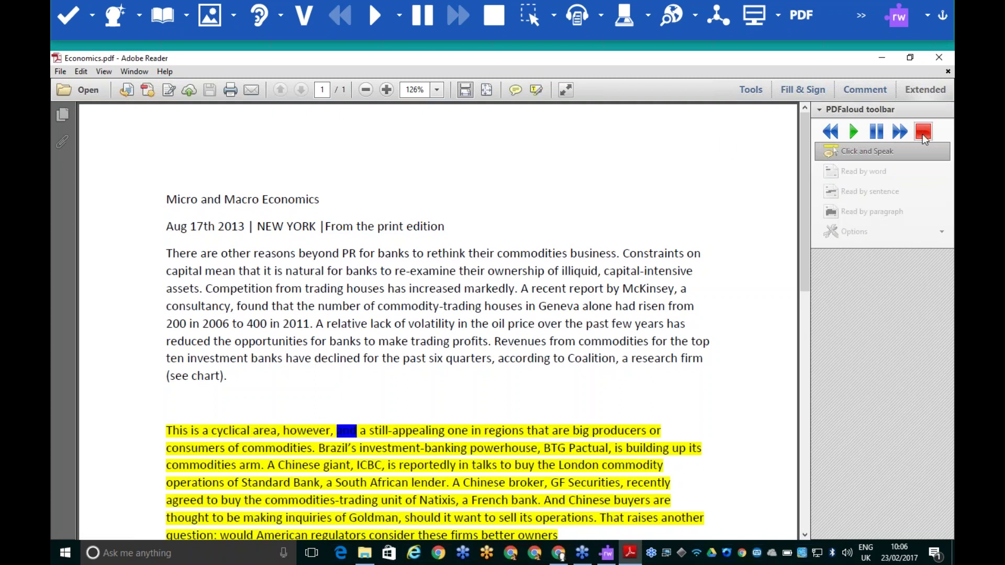
pyautogui.click(922, 132)
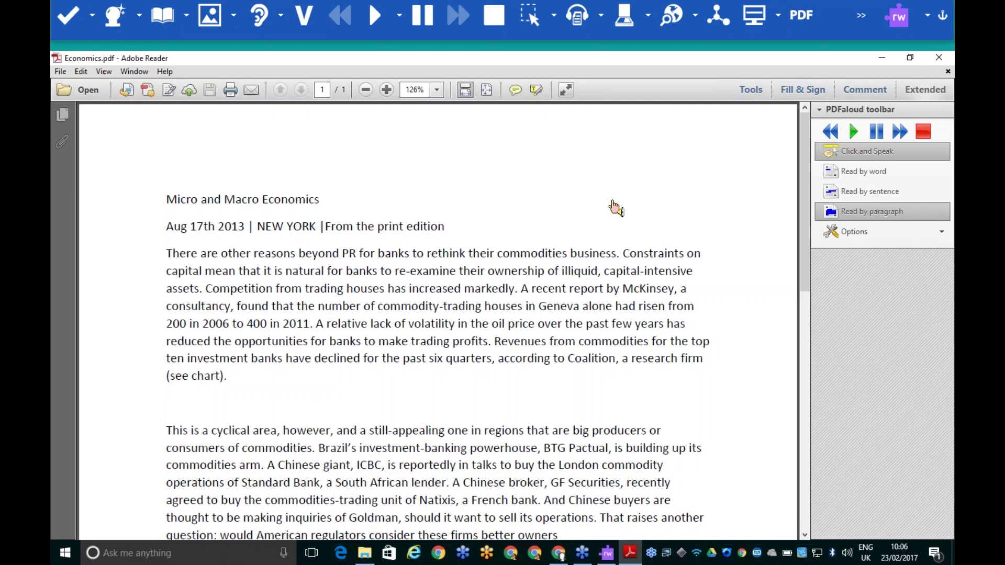
pyautogui.click(862, 151)
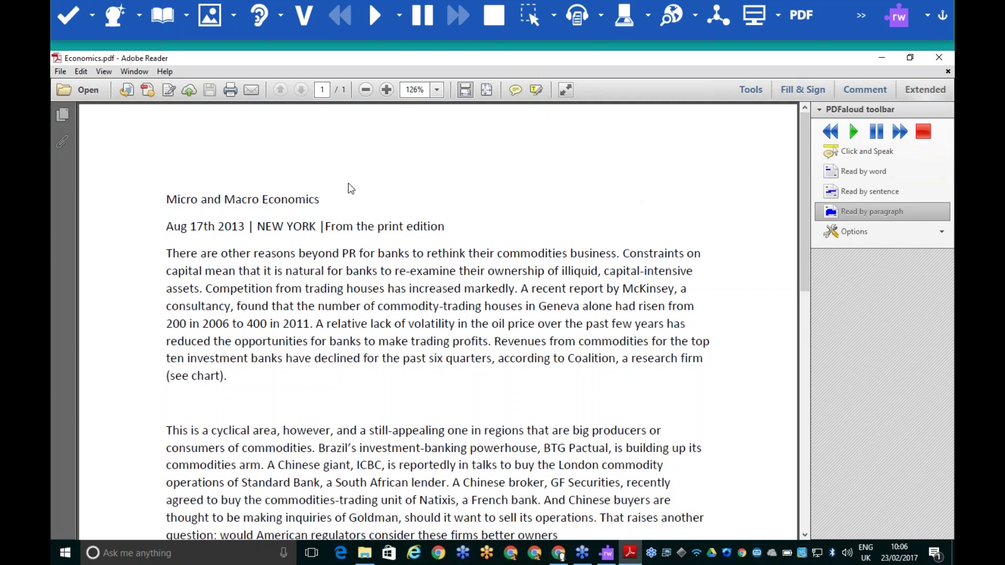
# Fact Finder the title 'Micro and Macro Economics' on Google and open the Investopedia result
pyautogui.moveTo(320, 201); pyautogui.dragTo(168, 204)
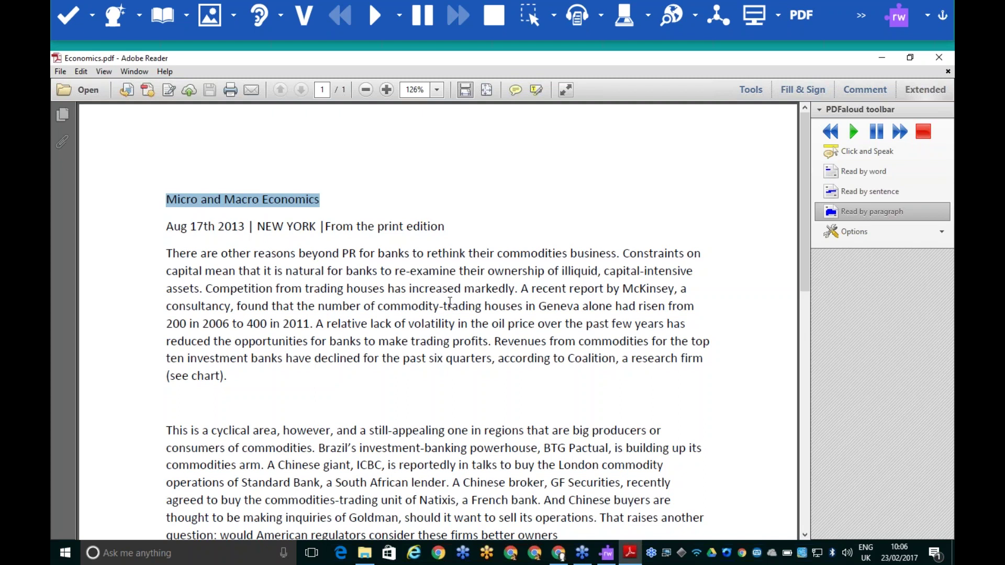
pyautogui.click(671, 18)
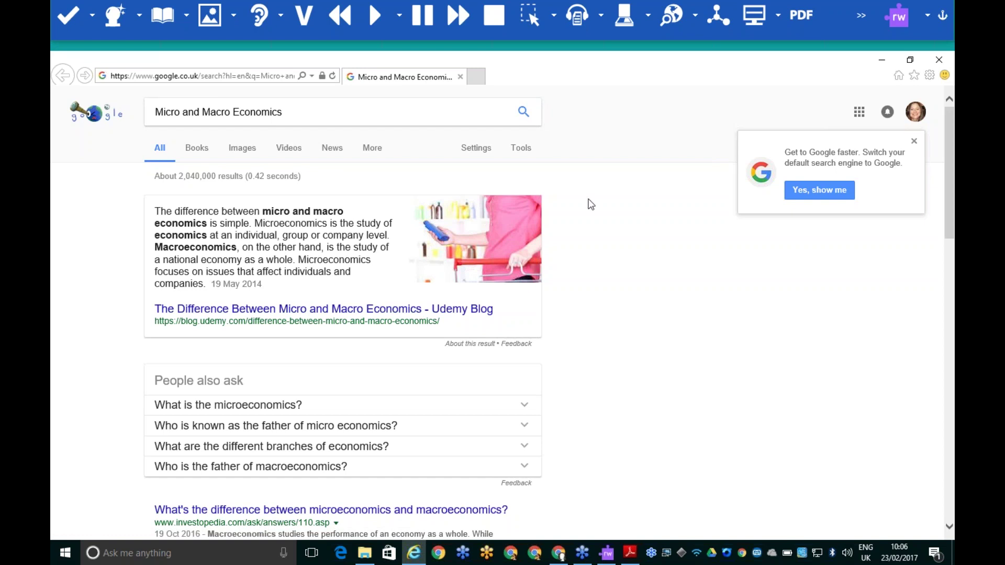
pyautogui.scroll(-5, 591, 204)
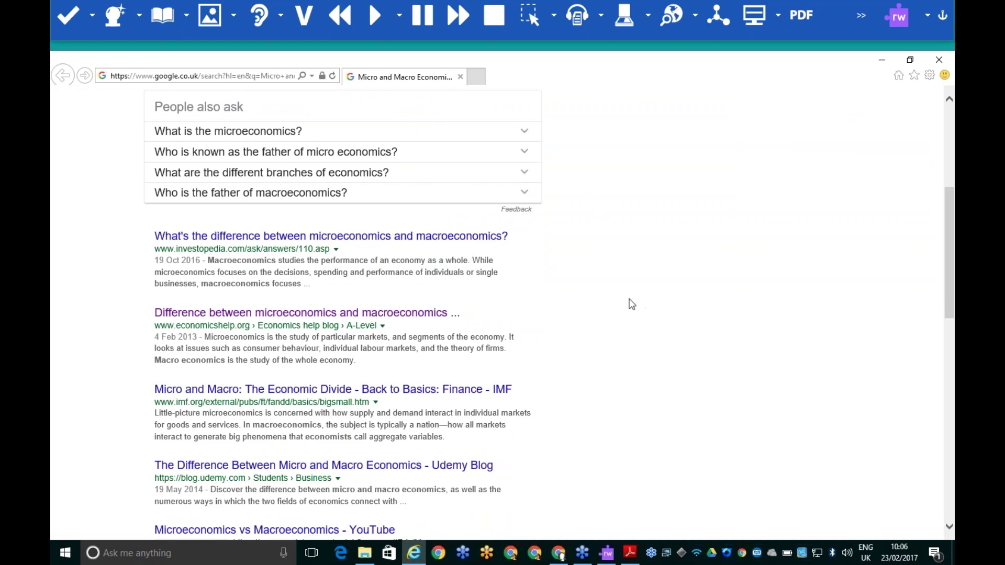
pyautogui.click(299, 236)
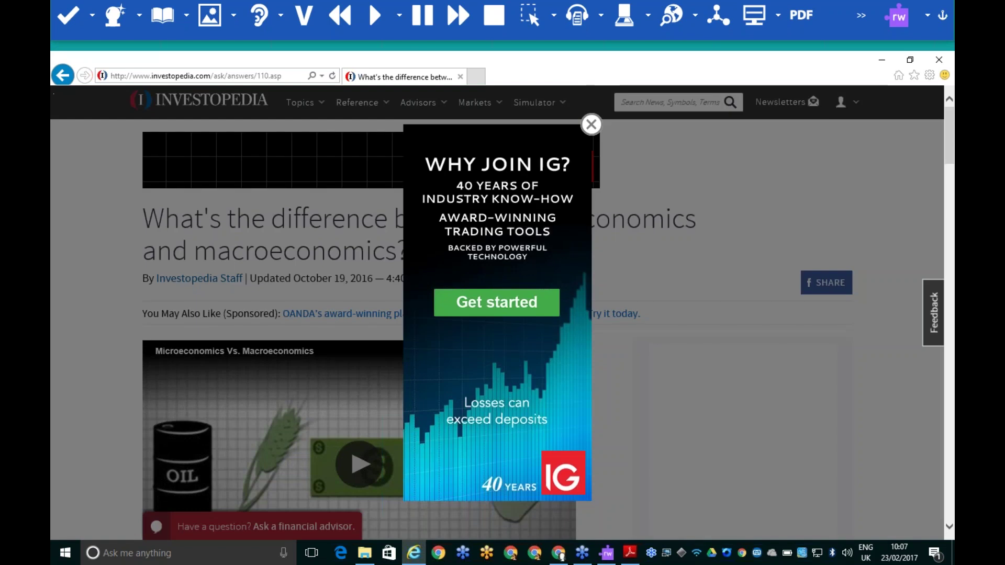
# Dismiss the advert and select the paragraph beginning 'While these two studies'
pyautogui.click(590, 125)
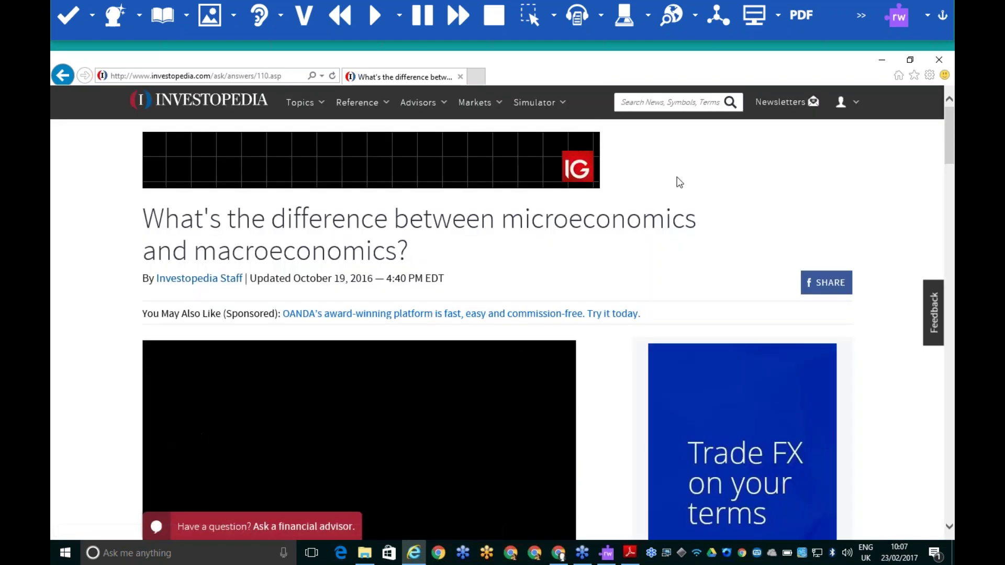
pyautogui.scroll(-15, 679, 182)
pyautogui.scroll(3, 679, 182)
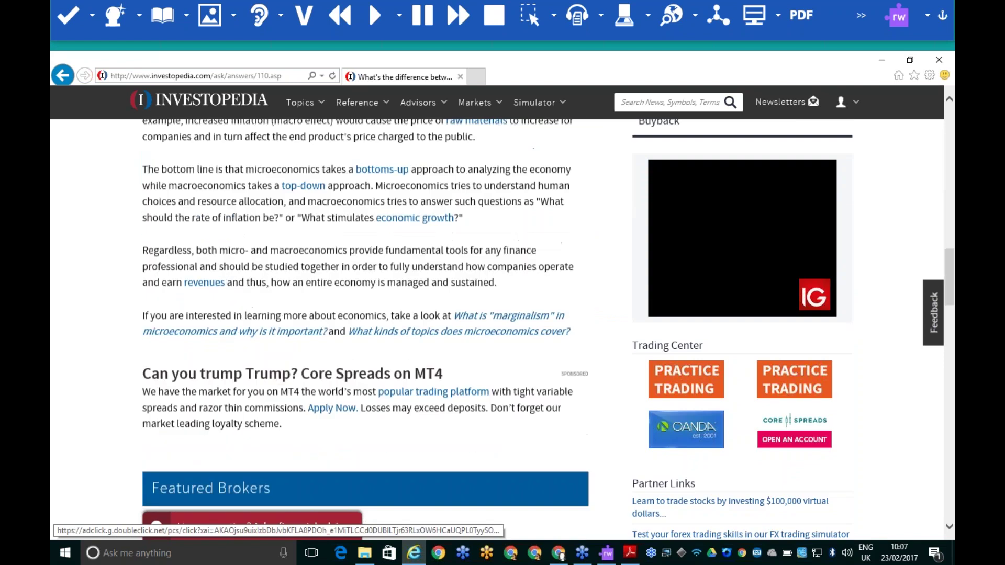
pyautogui.scroll(3, 281, 172)
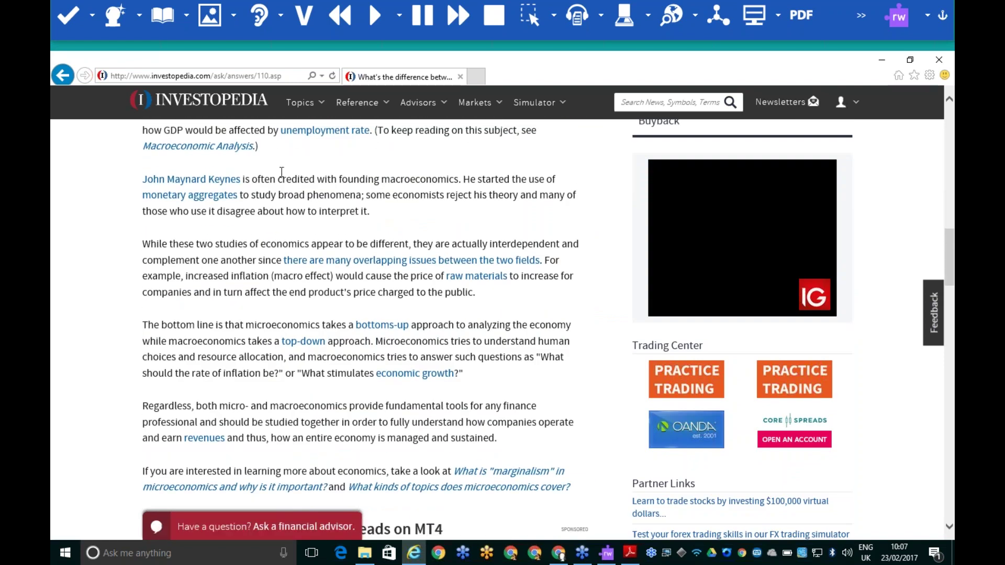
pyautogui.moveTo(144, 244); pyautogui.dragTo(543, 302)
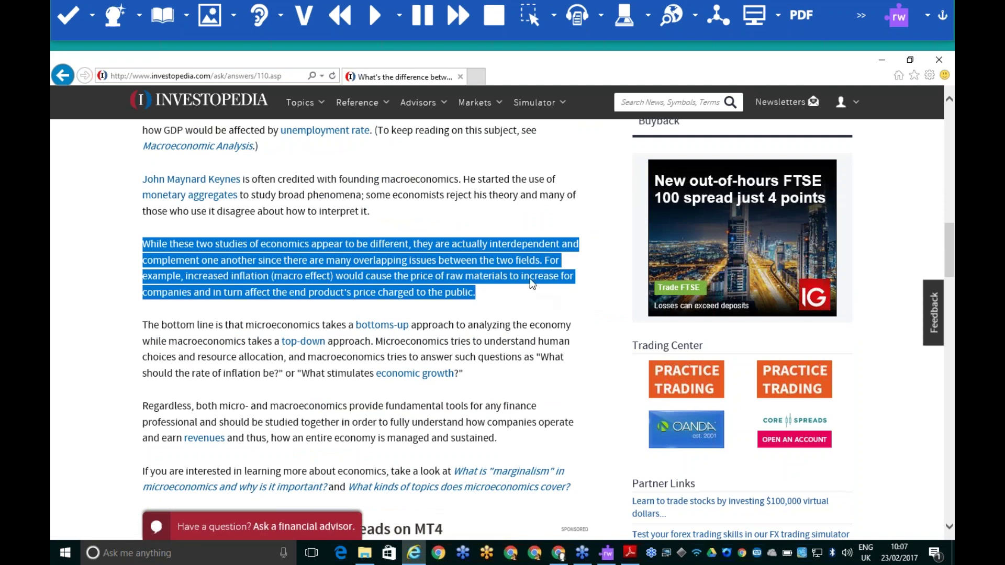
# Read the selected paragraph aloud with adjusted voice speed, stop it, and show Study Skills
pyautogui.click(375, 20)
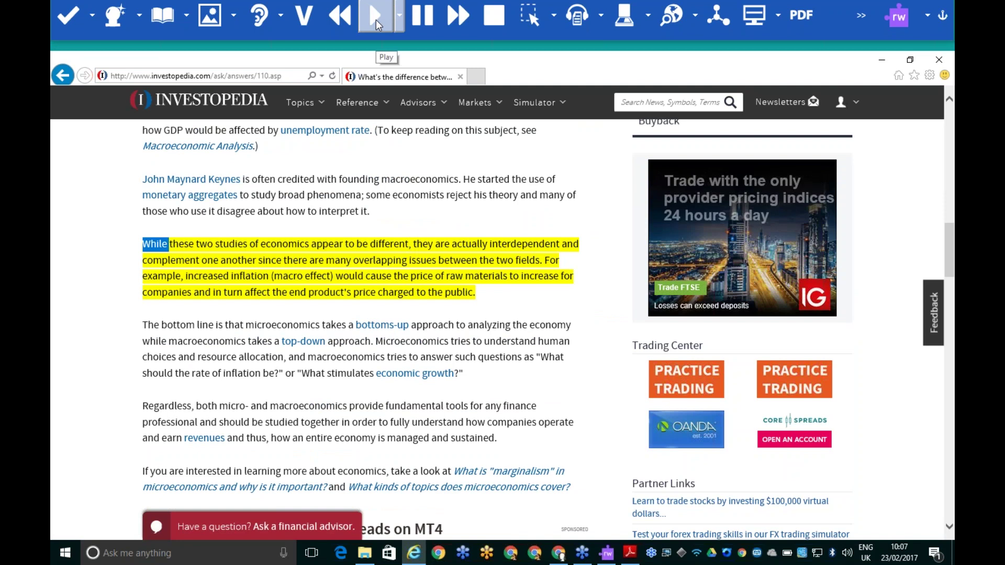
pyautogui.press('Left')
pyautogui.press('Left')
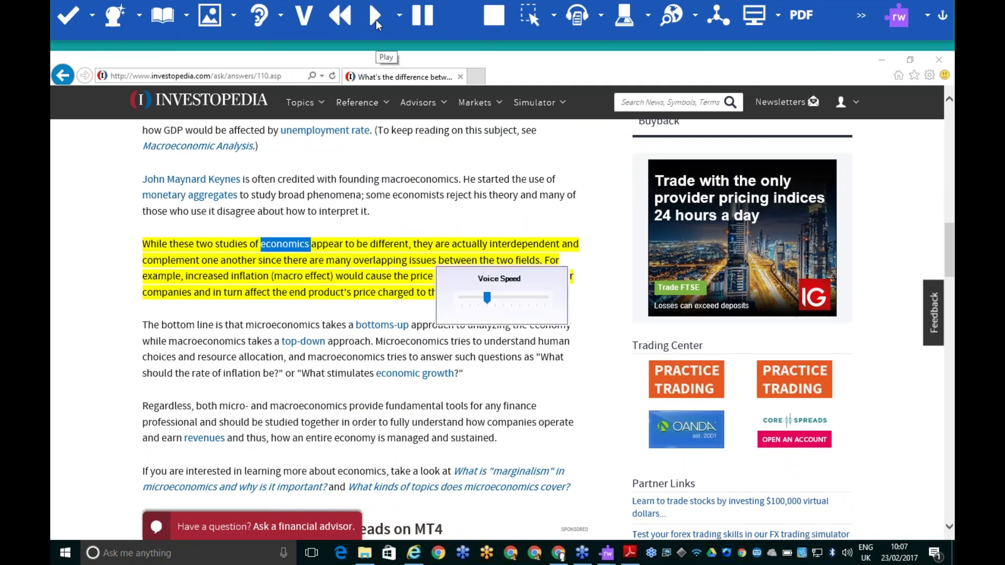
pyautogui.press('Right')
pyautogui.press('Right')
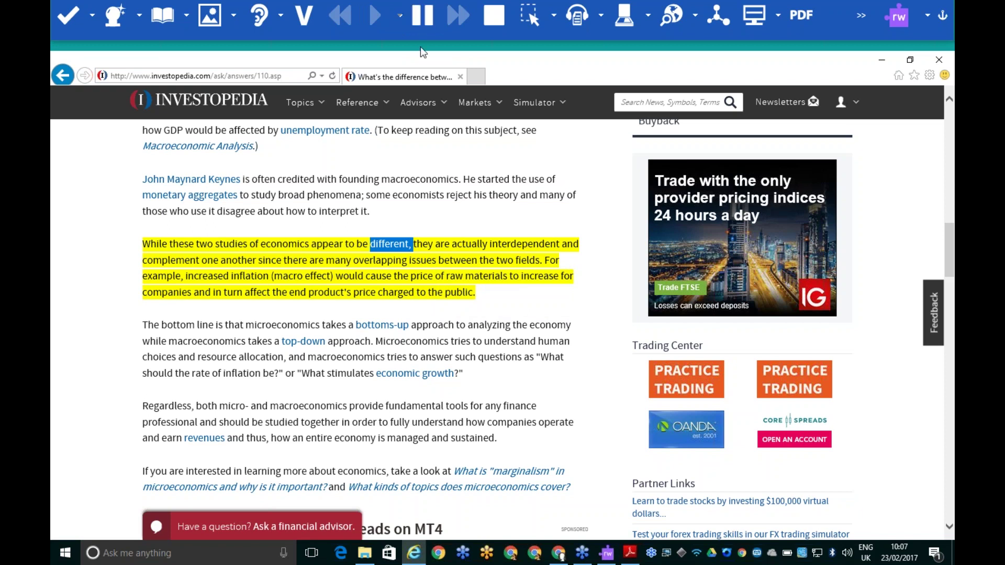
pyautogui.click(423, 20)
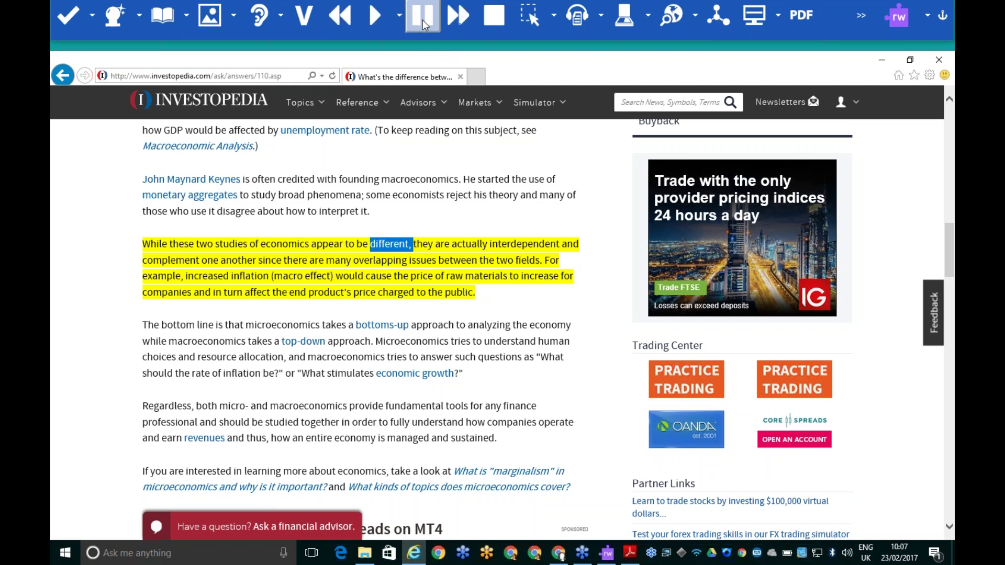
pyautogui.click(492, 16)
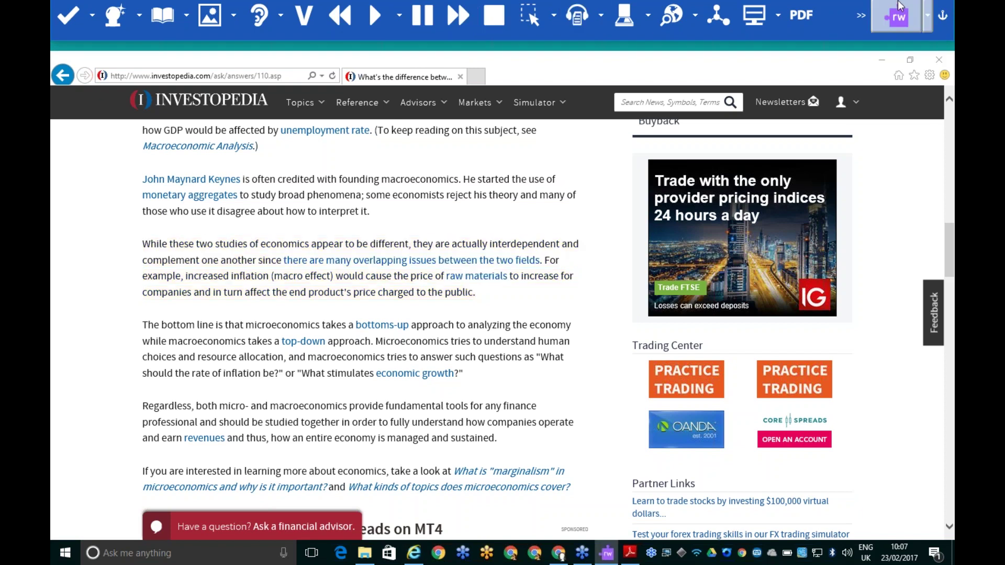
pyautogui.click(899, 20)
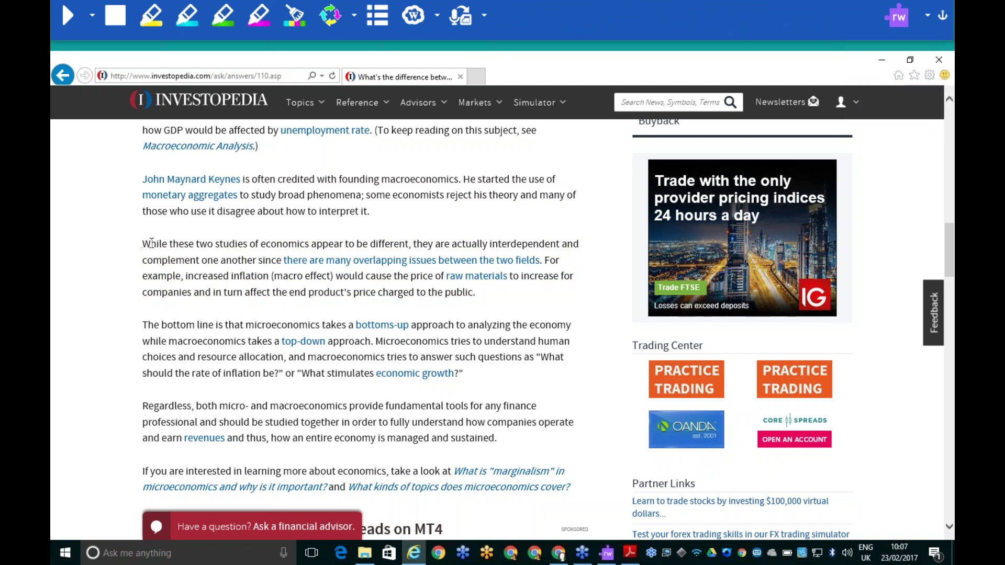
# Highlight 'While these two studies', 'The bottom line' and 'Regardless' yellow, blue and green; open Collect Highlights
pyautogui.moveTo(146, 243); pyautogui.dragTo(514, 297)
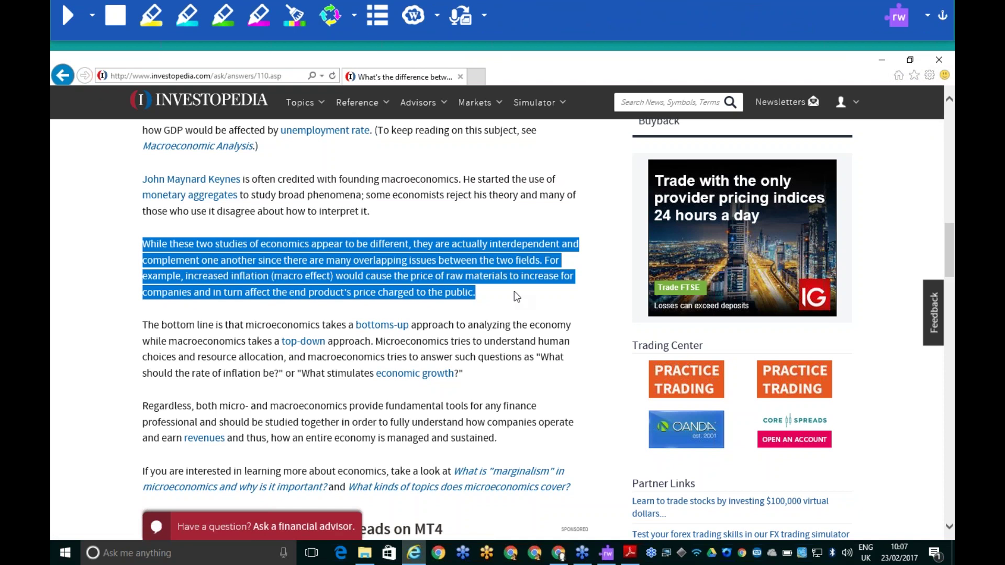
pyautogui.click(151, 16)
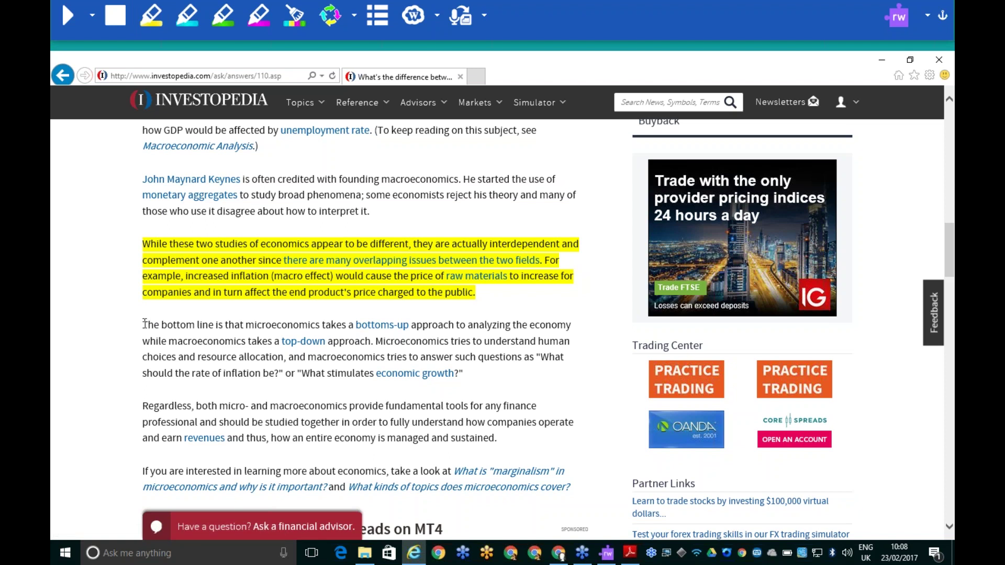
pyautogui.moveTo(143, 325); pyautogui.dragTo(480, 382)
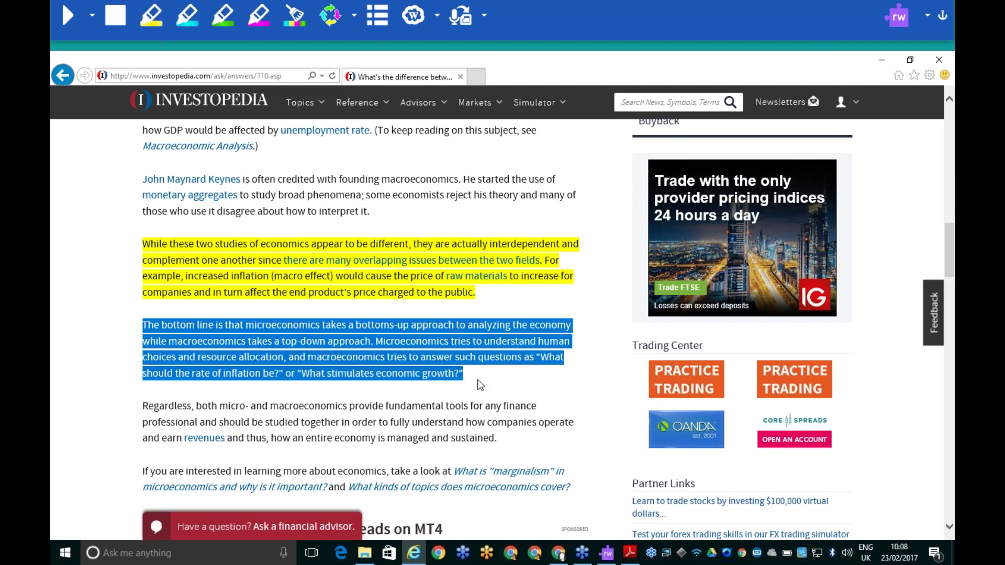
pyautogui.click(188, 18)
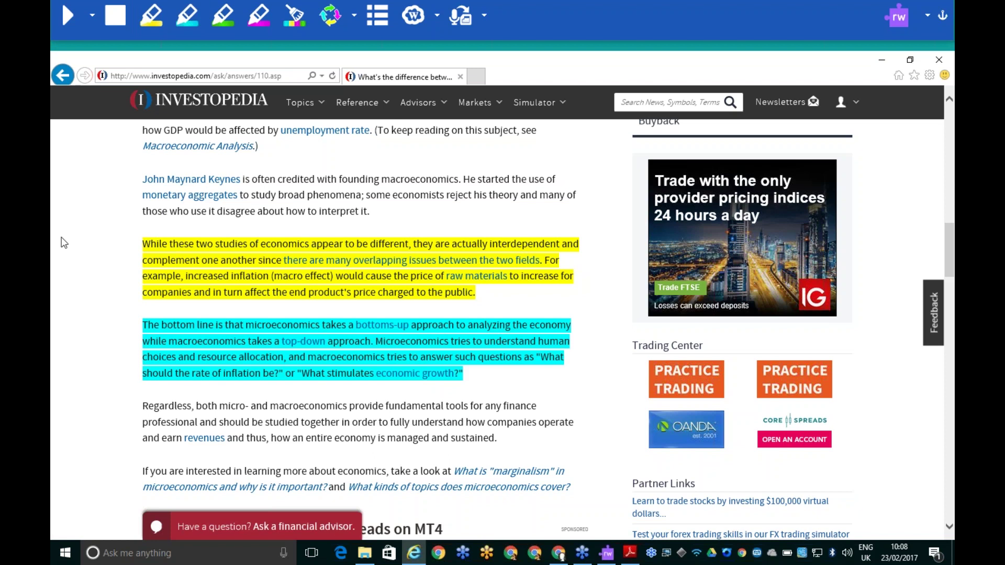
pyautogui.moveTo(142, 407); pyautogui.dragTo(493, 441)
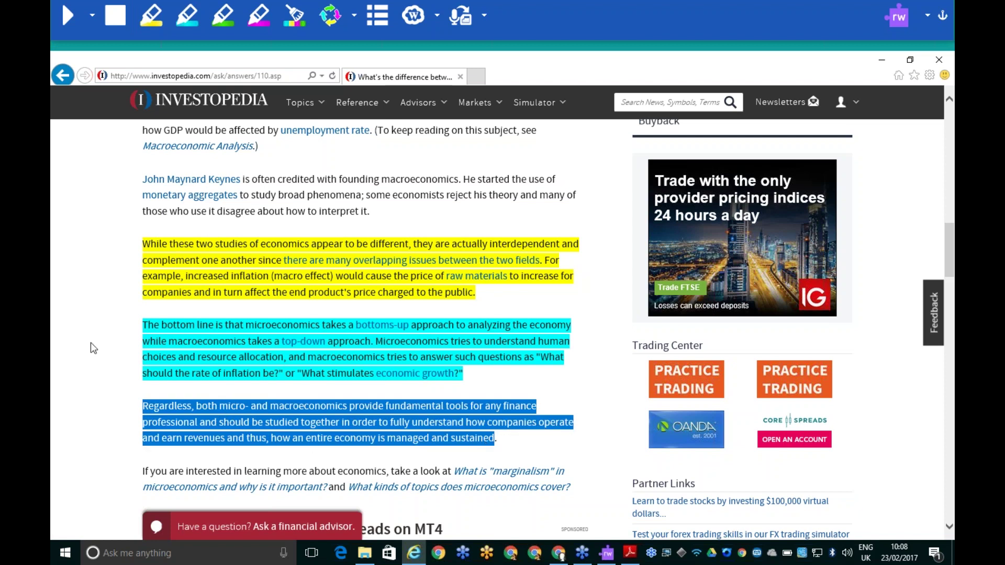
pyautogui.click(224, 18)
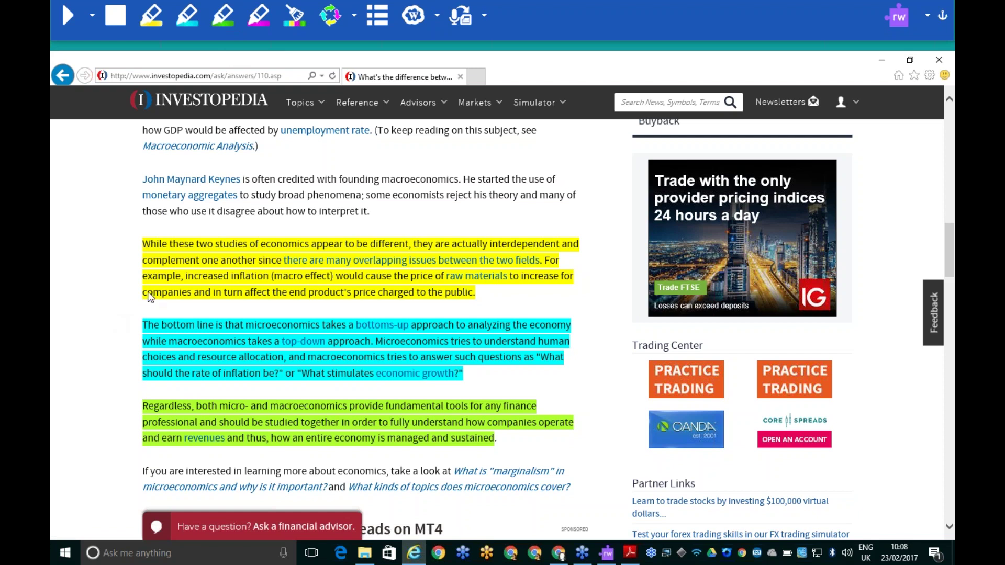
pyautogui.click(334, 22)
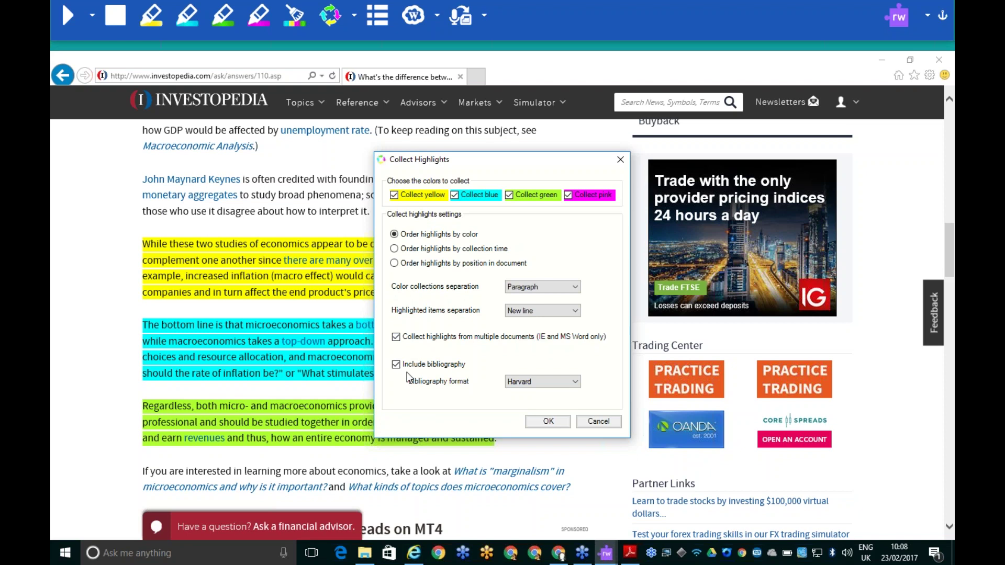
# Keep Harvard as the bibliography format and collect the highlights into a new Word document
pyautogui.click(575, 383)
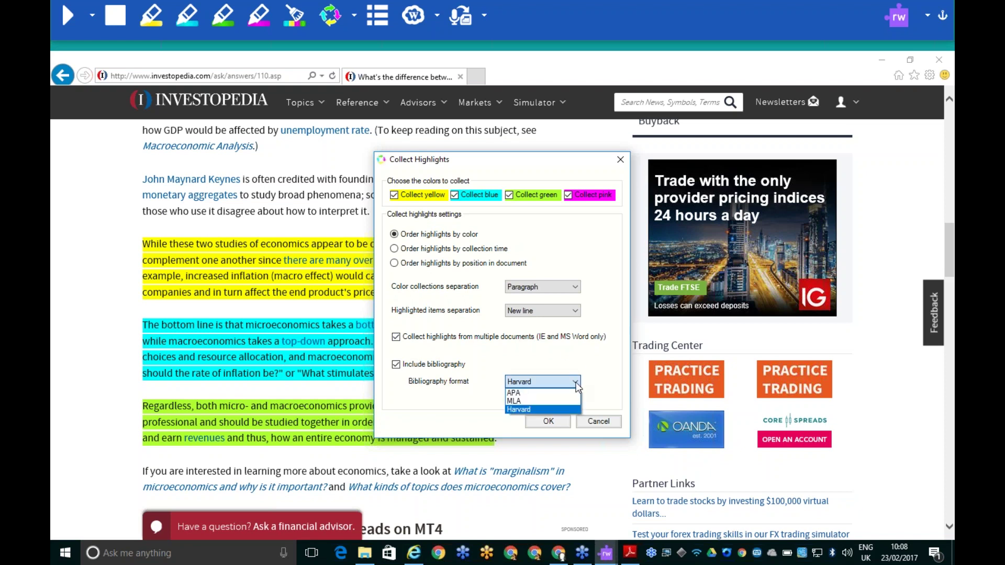
pyautogui.click(577, 382)
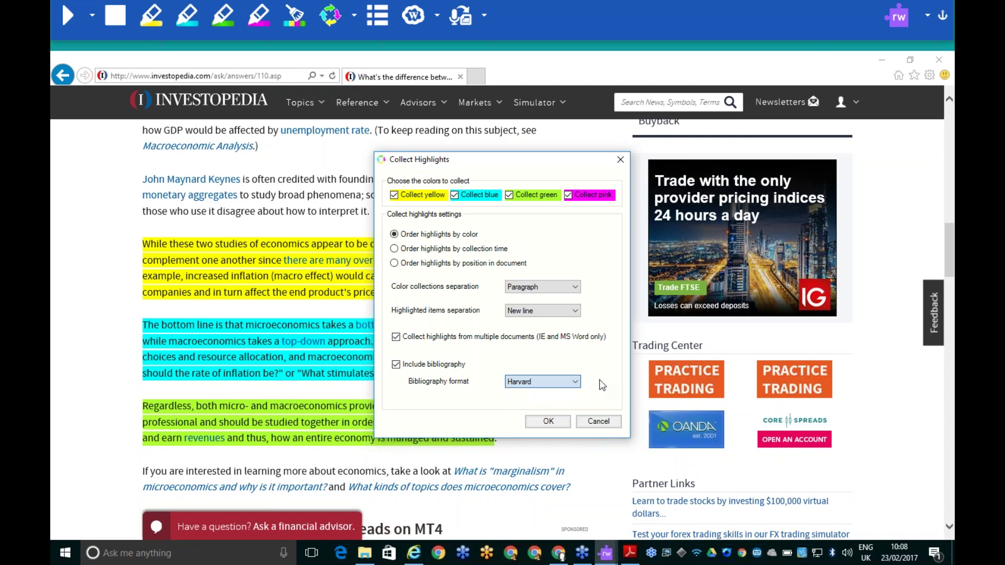
pyautogui.click(548, 421)
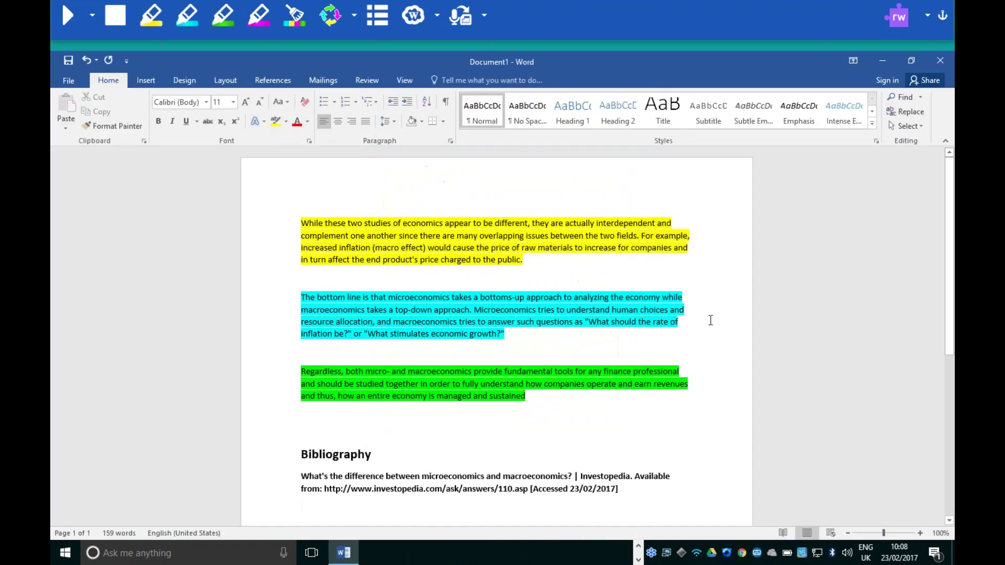
pyautogui.scroll(-3, 712, 313)
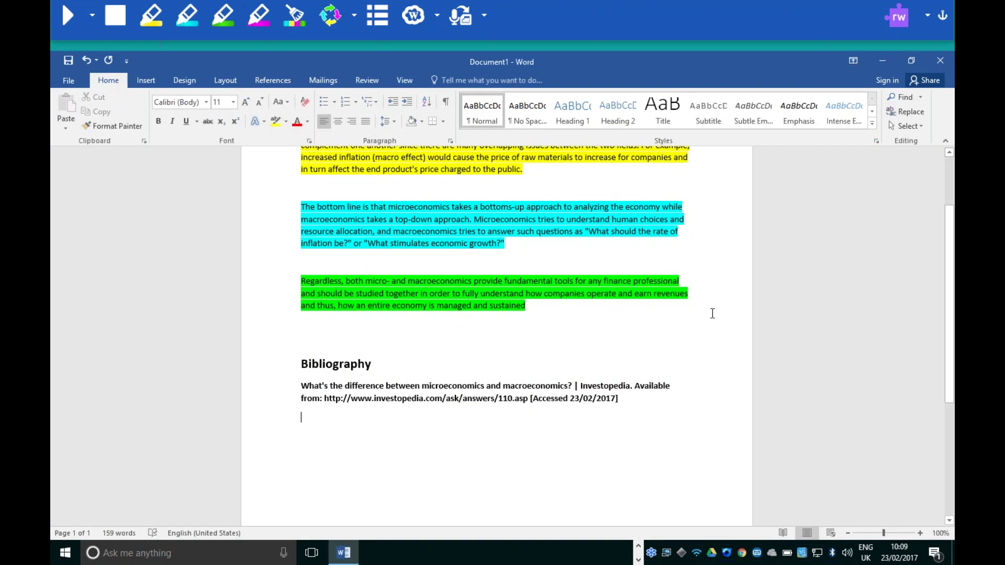
pyautogui.scroll(2, 712, 313)
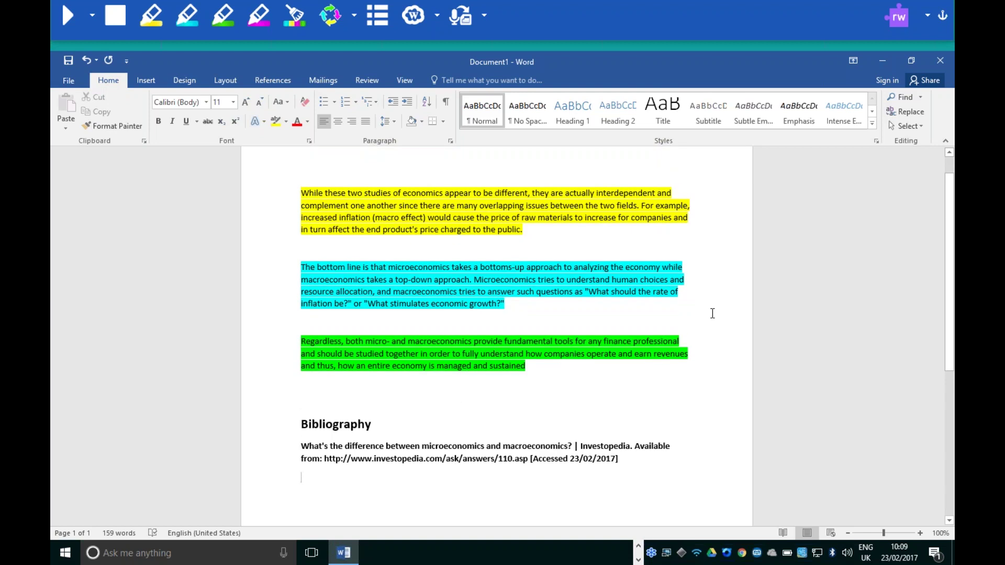
# Erase the yellow, blue and green highlights, then delete the words 'managed and sustained'
pyautogui.moveTo(529, 370); pyautogui.dragTo(296, 191)
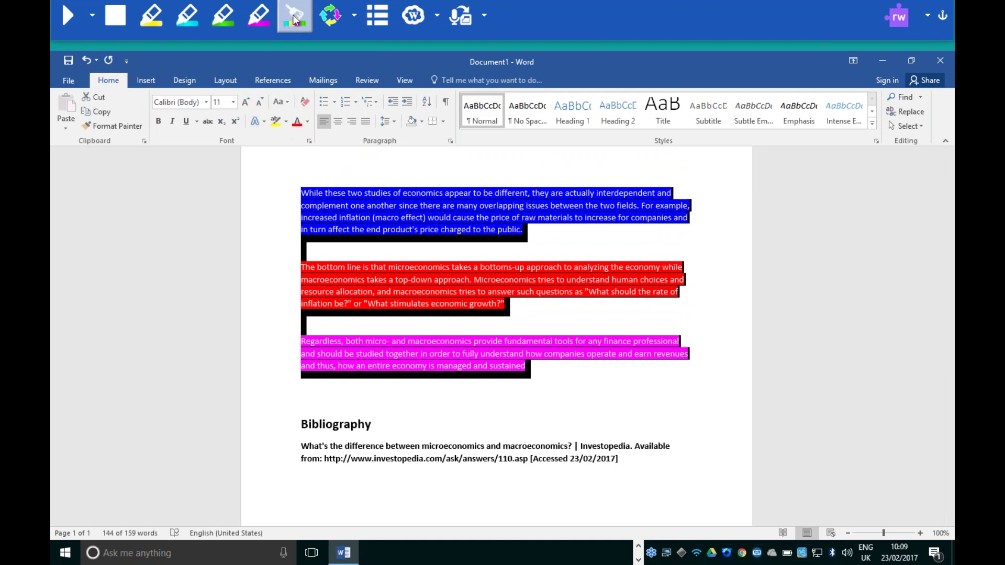
pyautogui.click(295, 15)
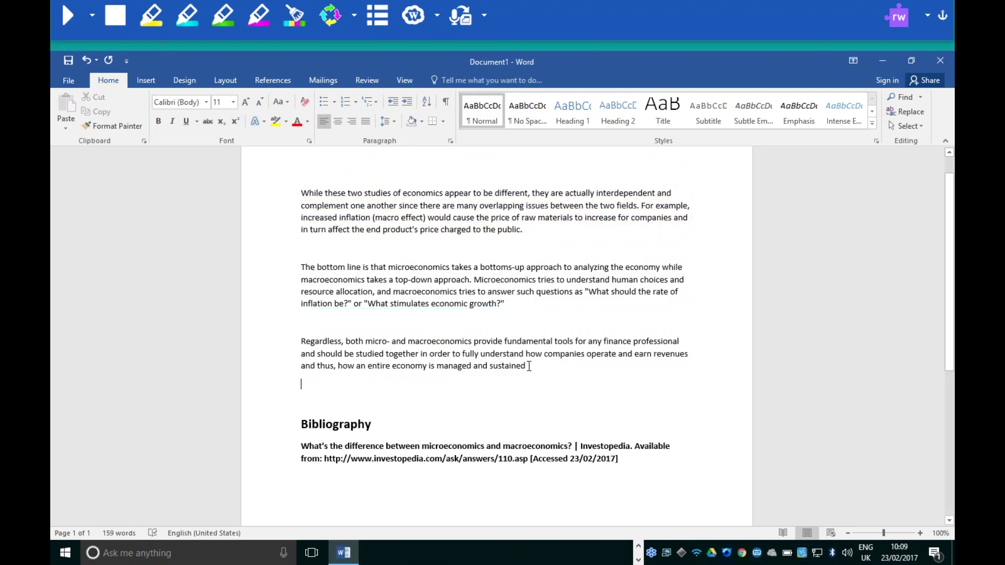
pyautogui.moveTo(529, 367); pyautogui.dragTo(438, 367)
pyautogui.press('BackSpace')
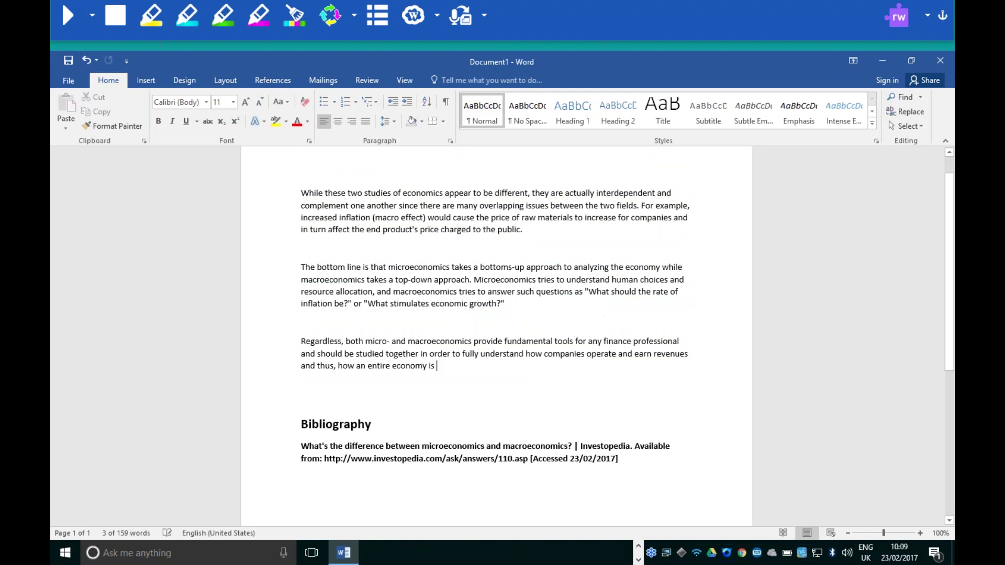
pyautogui.scroll(-3, 595, 361)
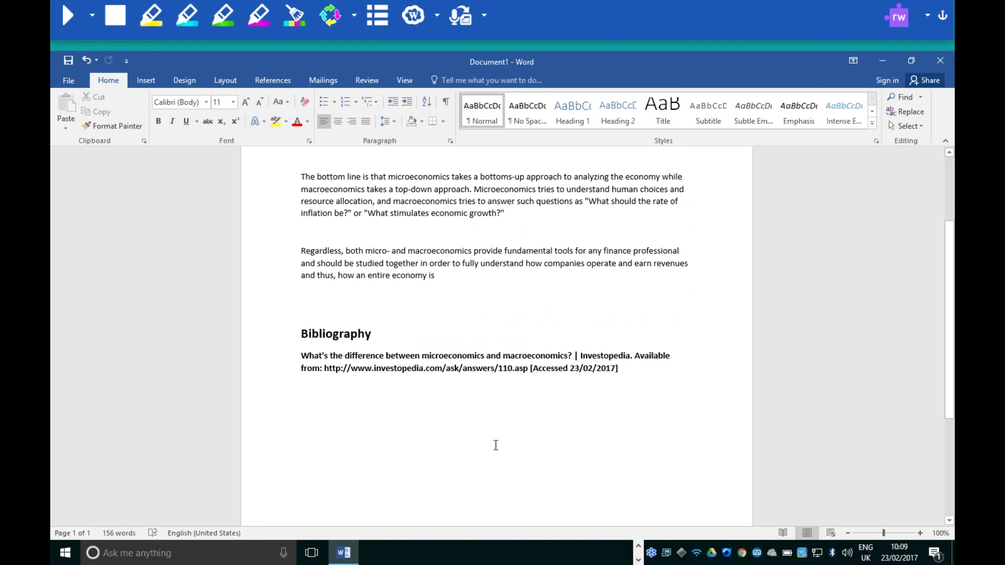
# Click right after the Investopedia URL in the bibliography so Word makes it a hyperlink
pyautogui.click(528, 368)
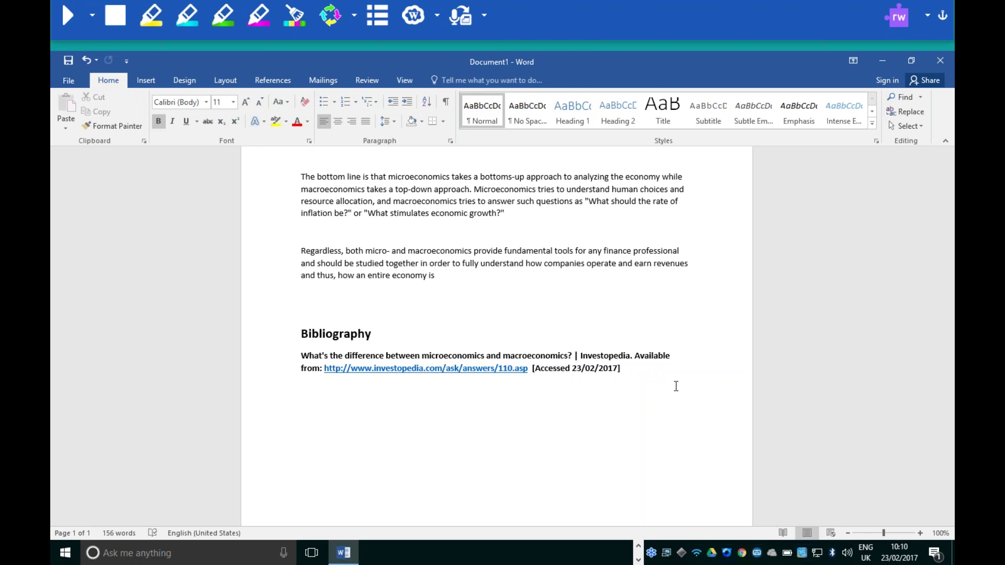
# Close Word without saving and close the Investopedia page in Internet Explorer
pyautogui.click(938, 61)
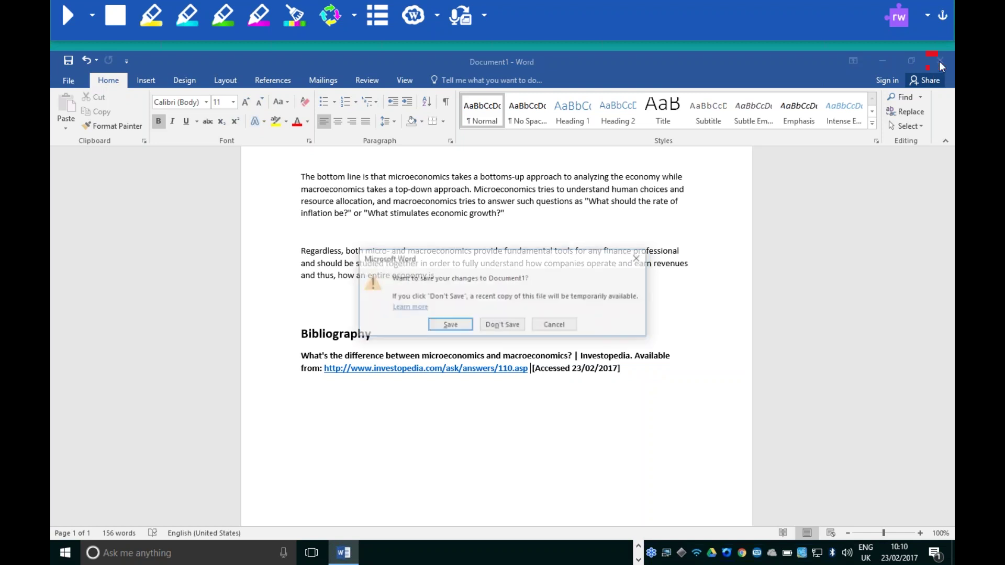
pyautogui.click(502, 325)
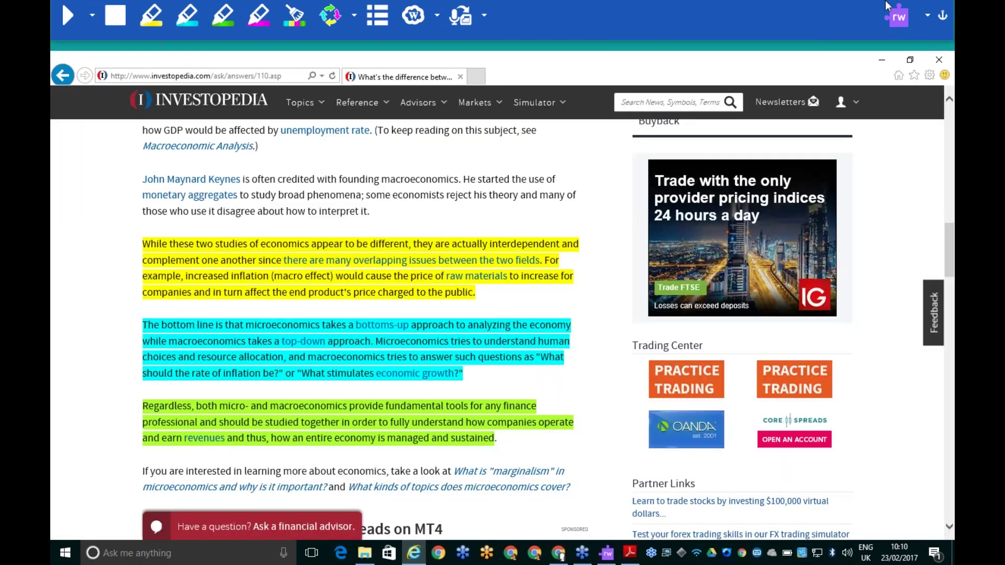
pyautogui.click(939, 59)
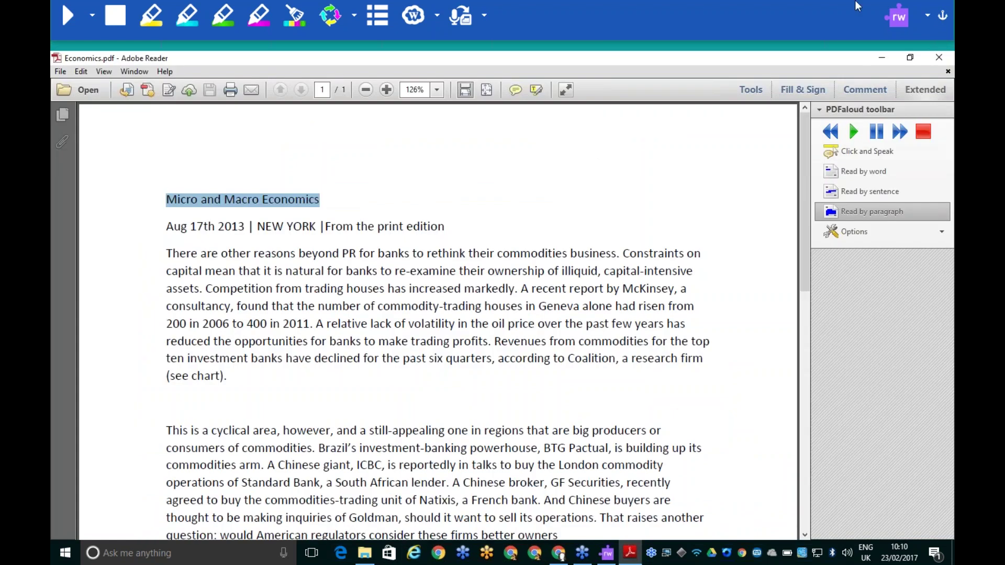
# Set the Read&Write toolbar to Current Toolbar > My Features
pyautogui.click(927, 22)
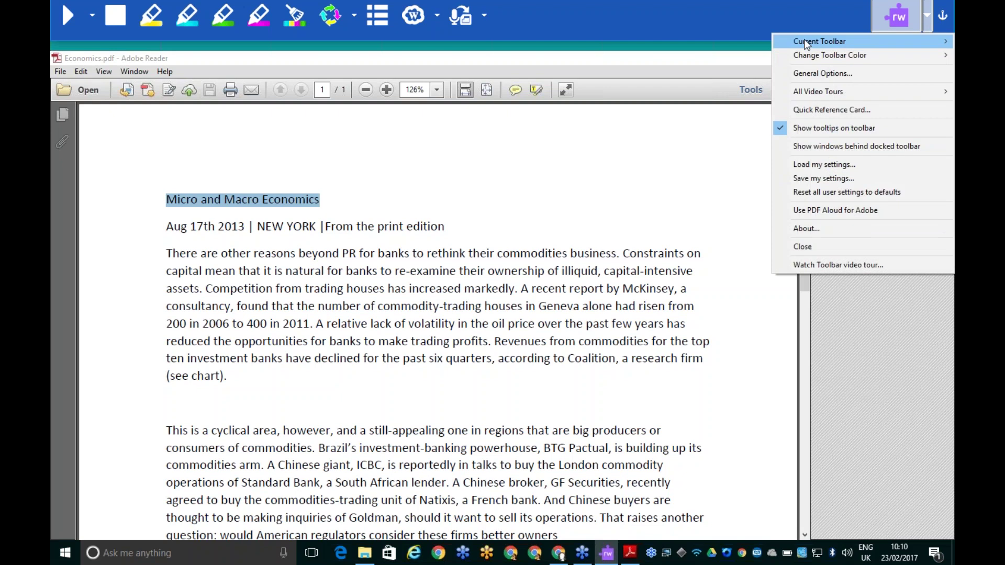
pyautogui.moveTo(799, 40)
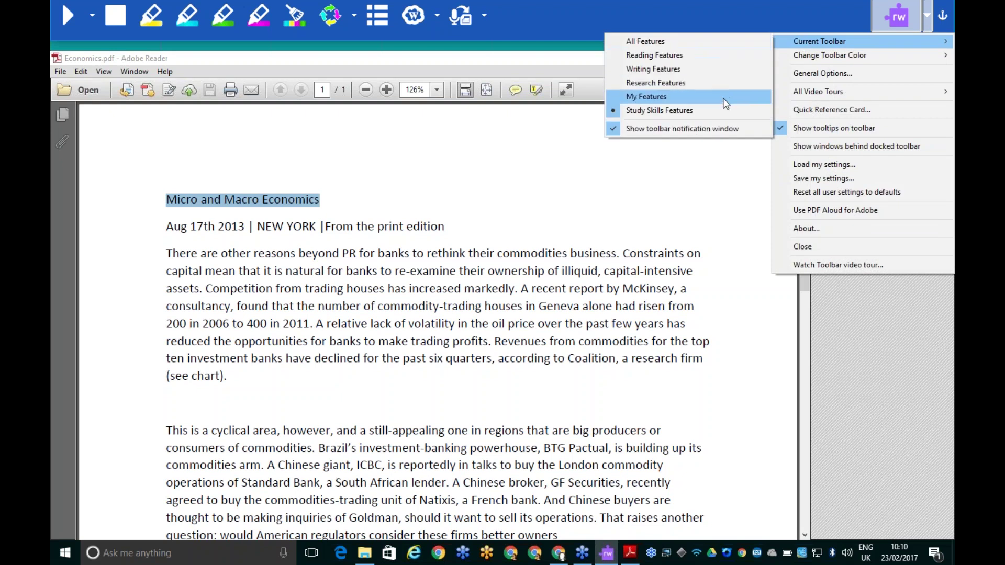
pyautogui.click(724, 99)
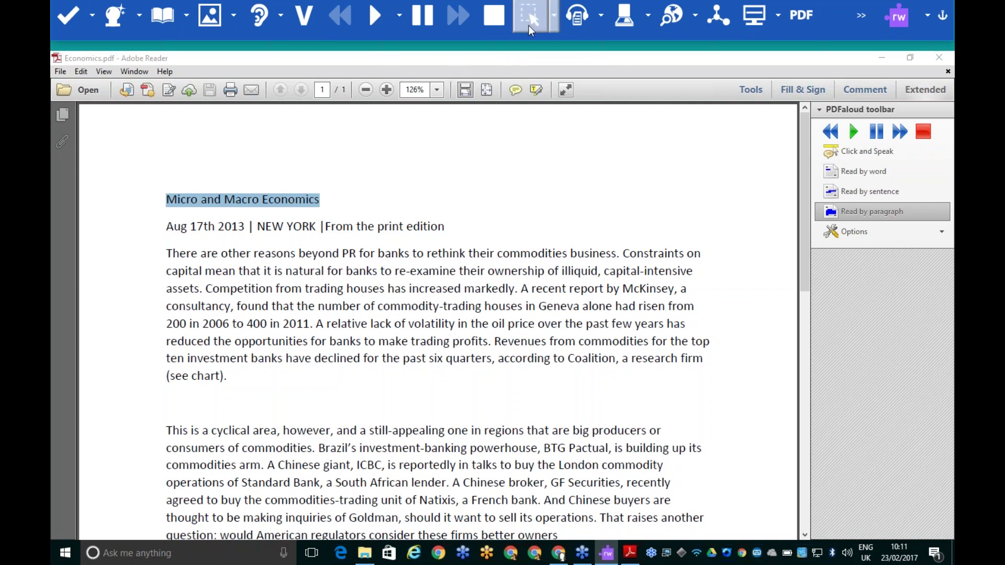
# Untick Screenshot to MS Word and screenshot-read the opening paragraph's first two lines
pyautogui.click(553, 24)
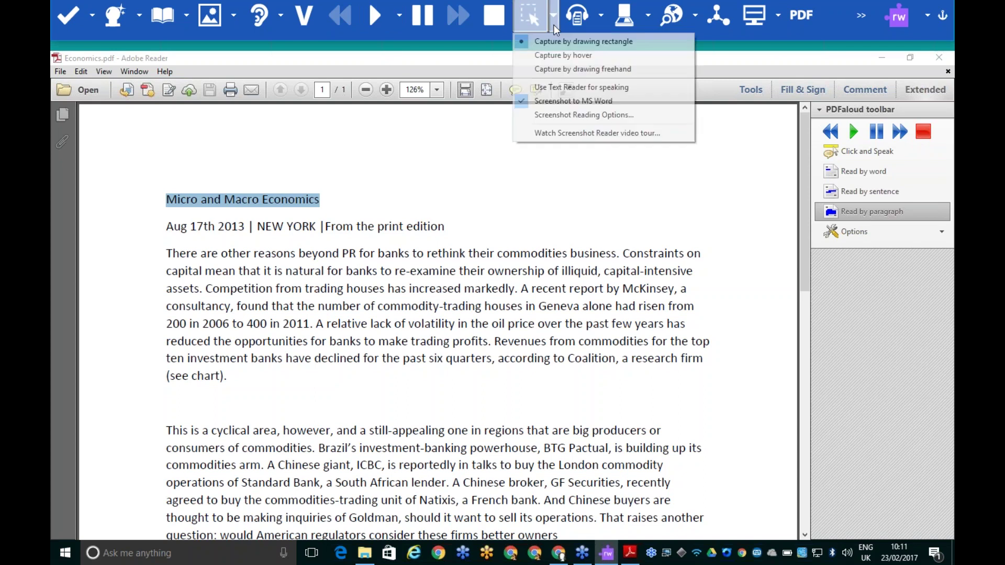
pyautogui.click(561, 104)
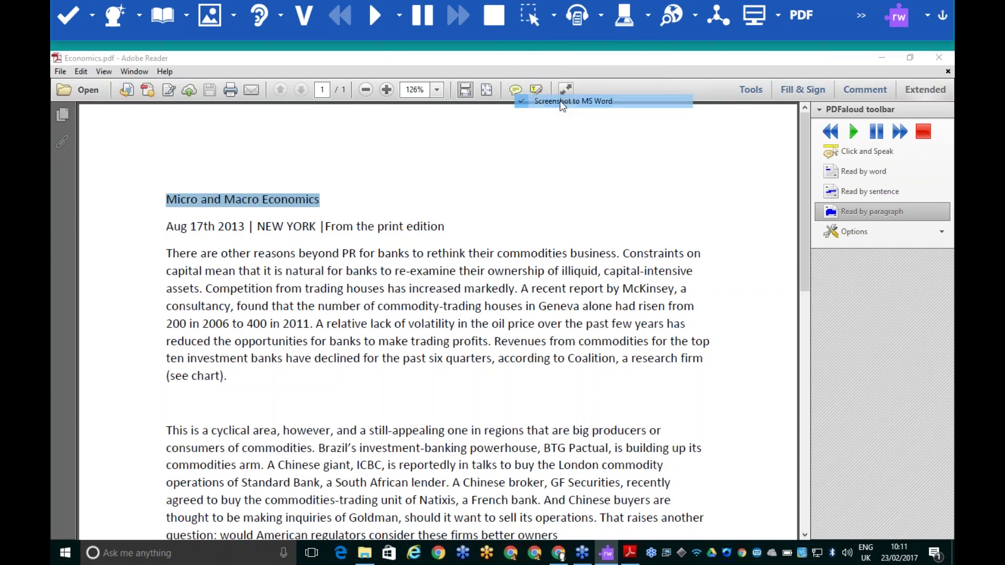
pyautogui.click(553, 22)
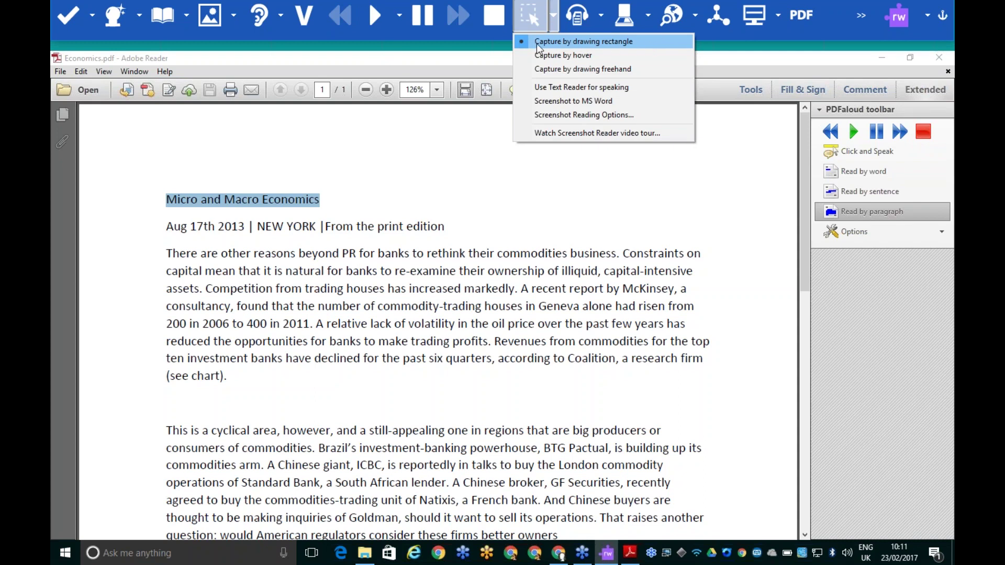
pyautogui.click(530, 13)
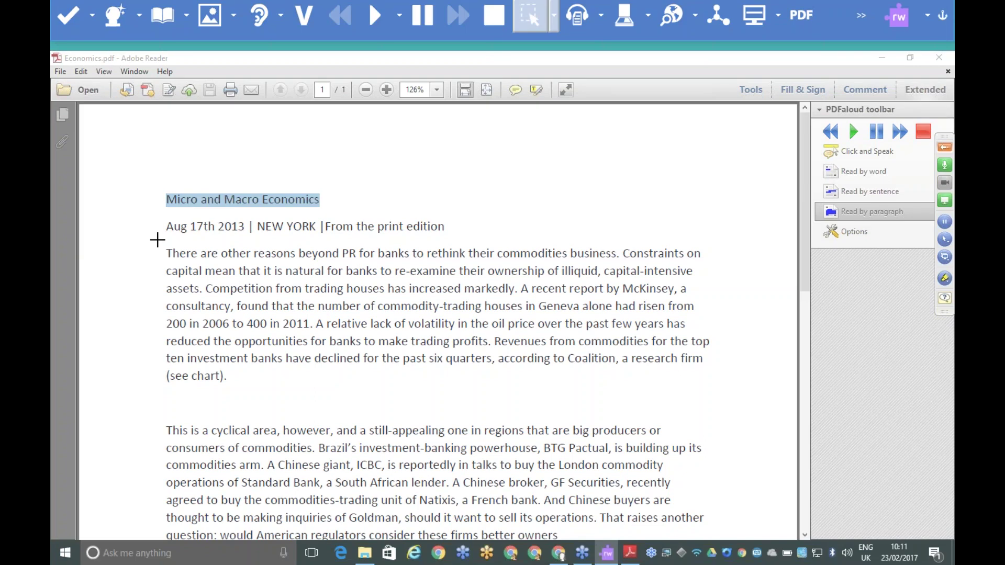
pyautogui.moveTo(157, 240); pyautogui.dragTo(711, 281)
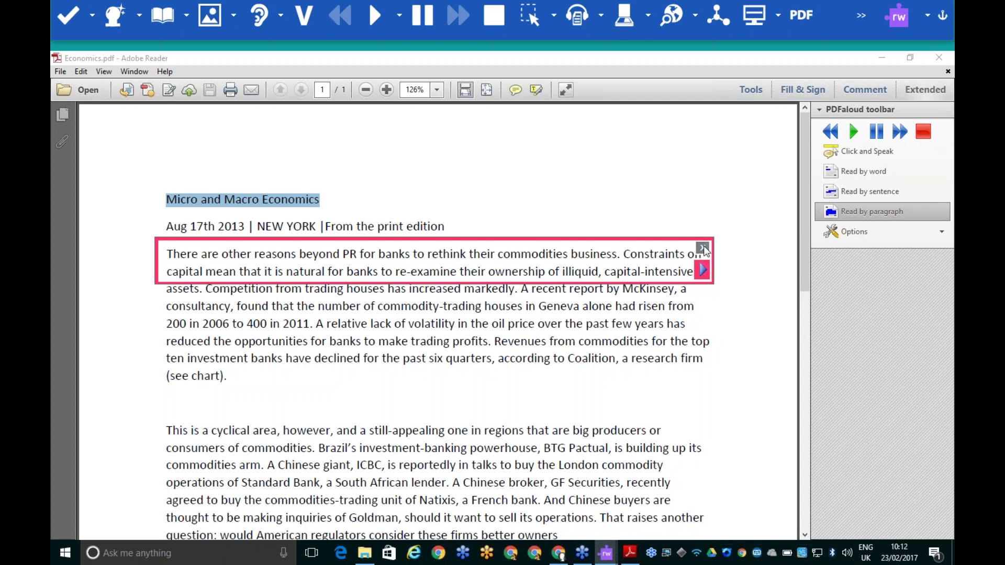
pyautogui.click(702, 247)
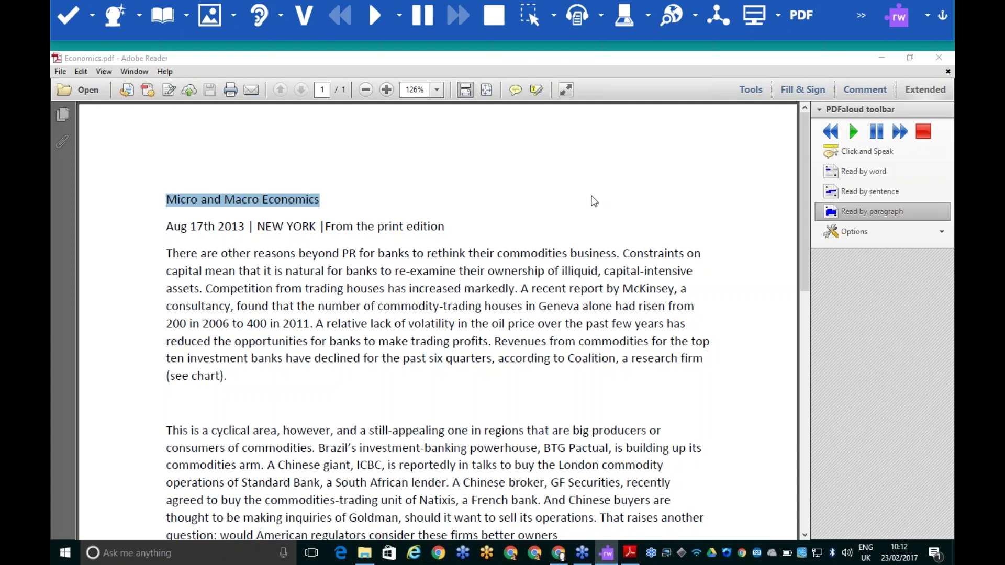
# Tick Screenshot to MS Word and capture the whole 'There are' paragraph into Word
pyautogui.click(553, 17)
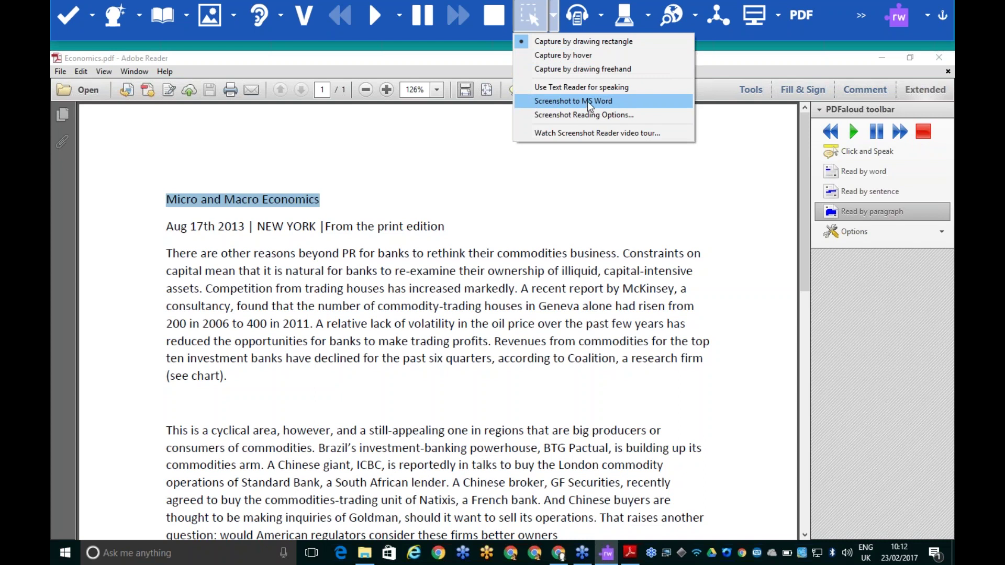
pyautogui.click(530, 102)
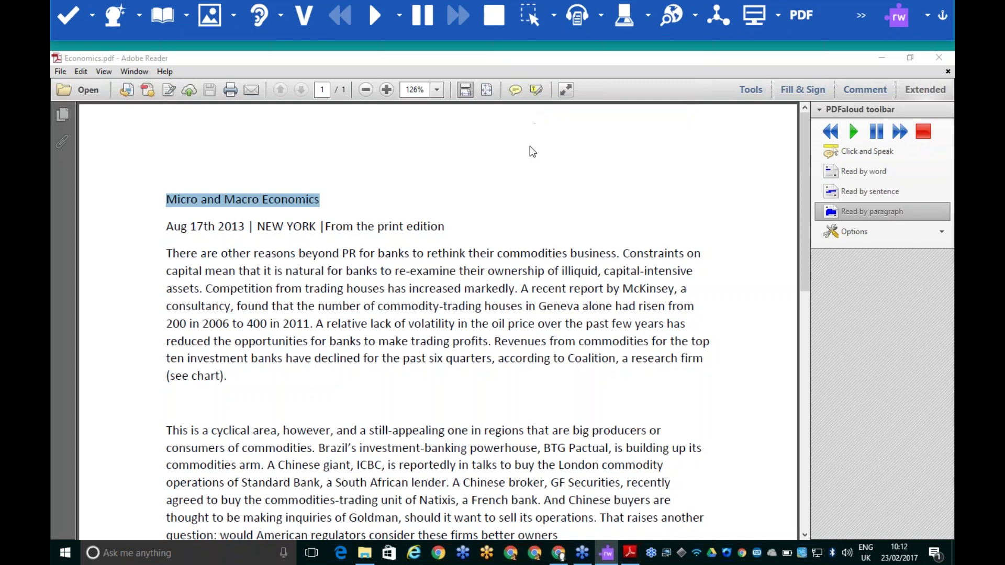
pyautogui.click(529, 18)
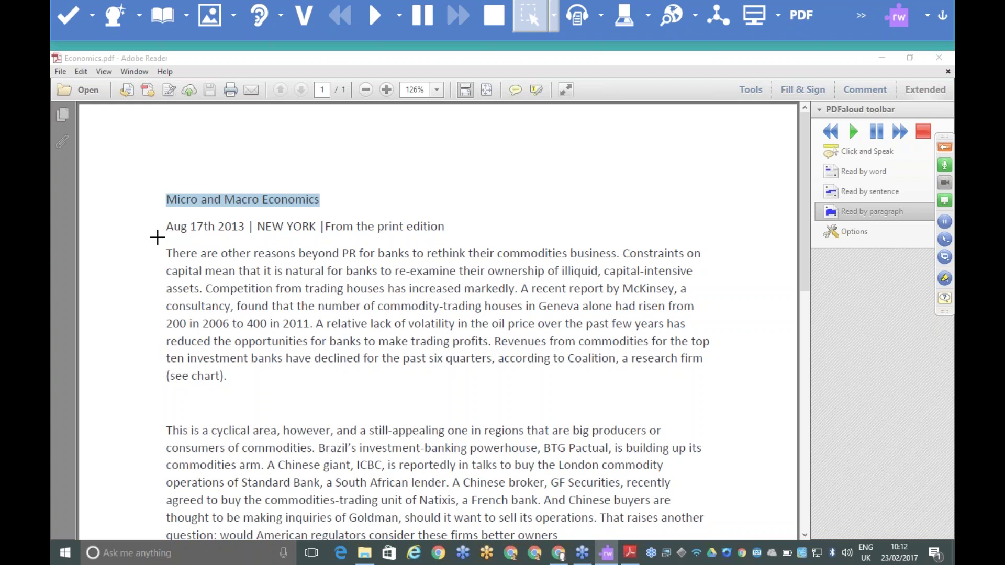
pyautogui.moveTo(157, 237); pyautogui.dragTo(729, 403)
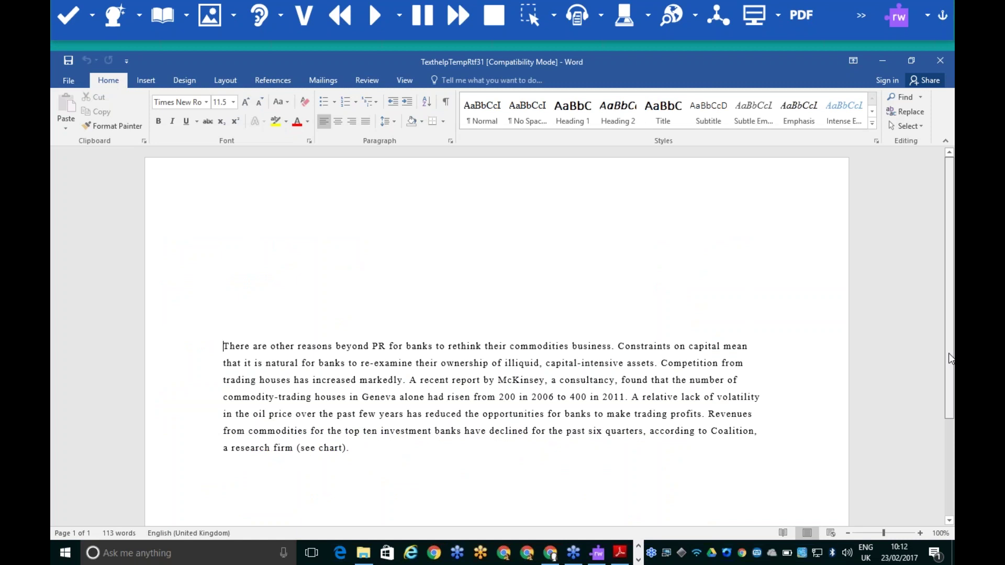
# Delete '(see chart).' so the paragraph ends at 'a research firm', then select the whole paragraph
pyautogui.scroll(-1, 953, 387)
pyautogui.scroll(-3, 953, 387)
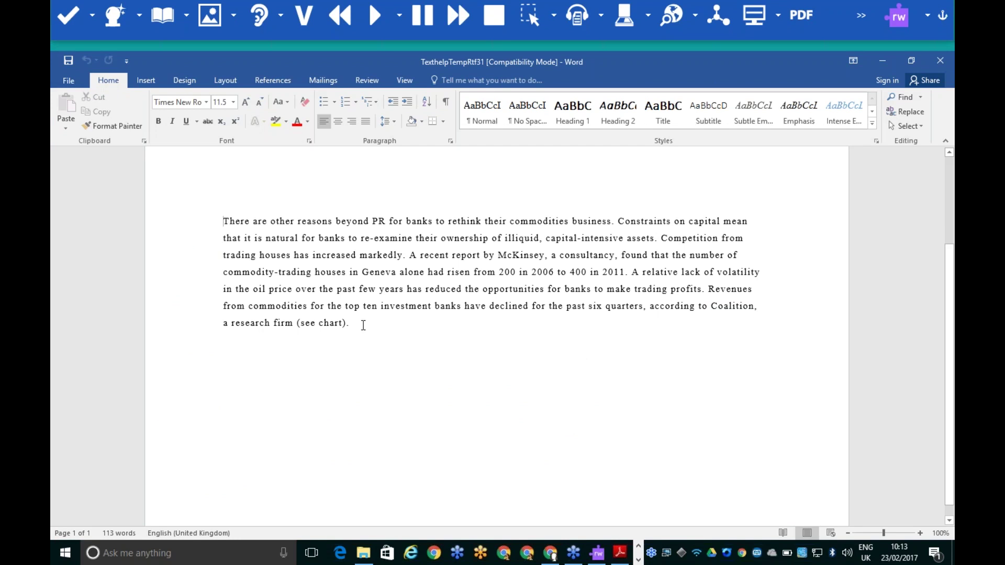
pyautogui.moveTo(356, 325); pyautogui.dragTo(298, 325)
pyautogui.press('Delete')
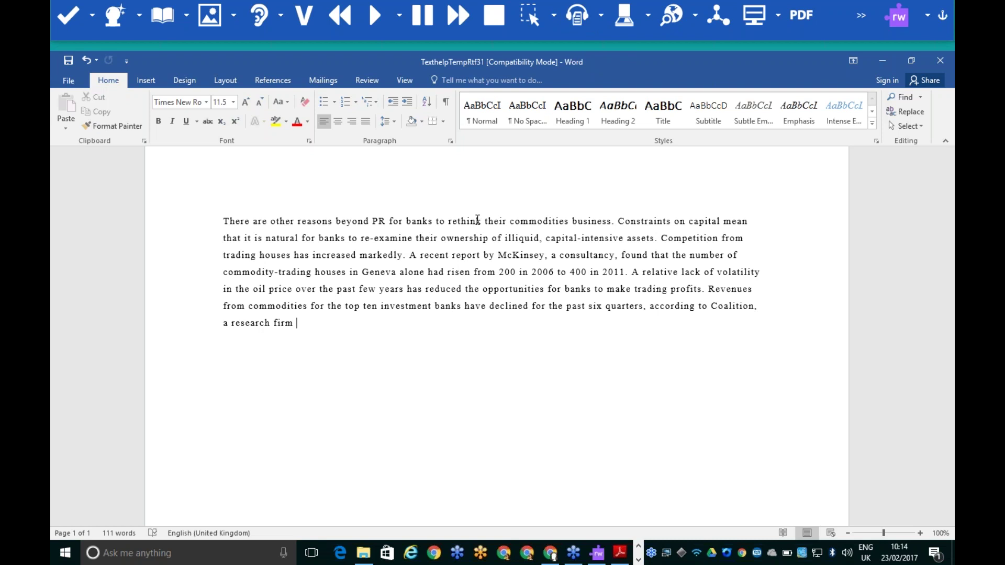
pyautogui.press('F9')
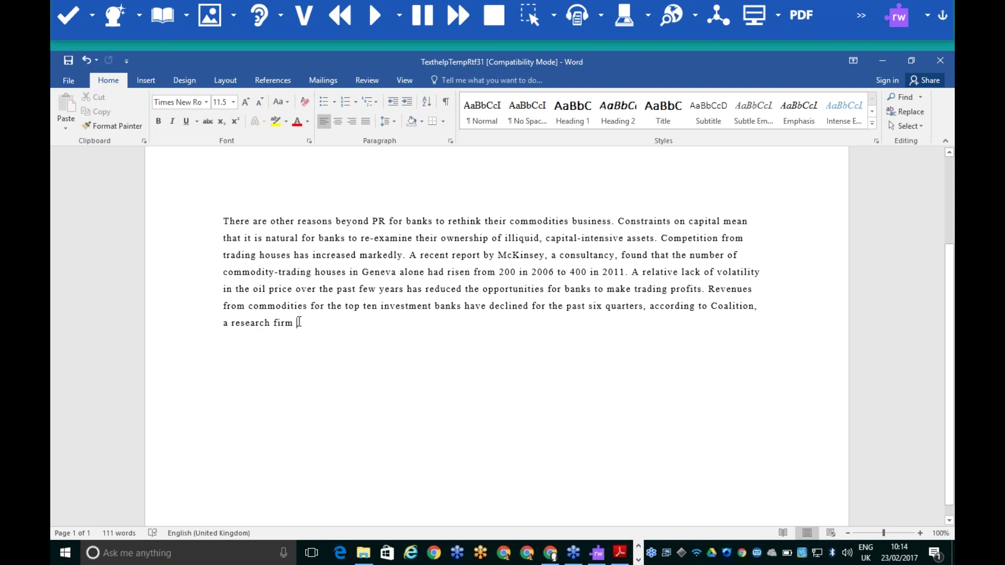
pyautogui.moveTo(197, 323); pyautogui.dragTo(197, 212)
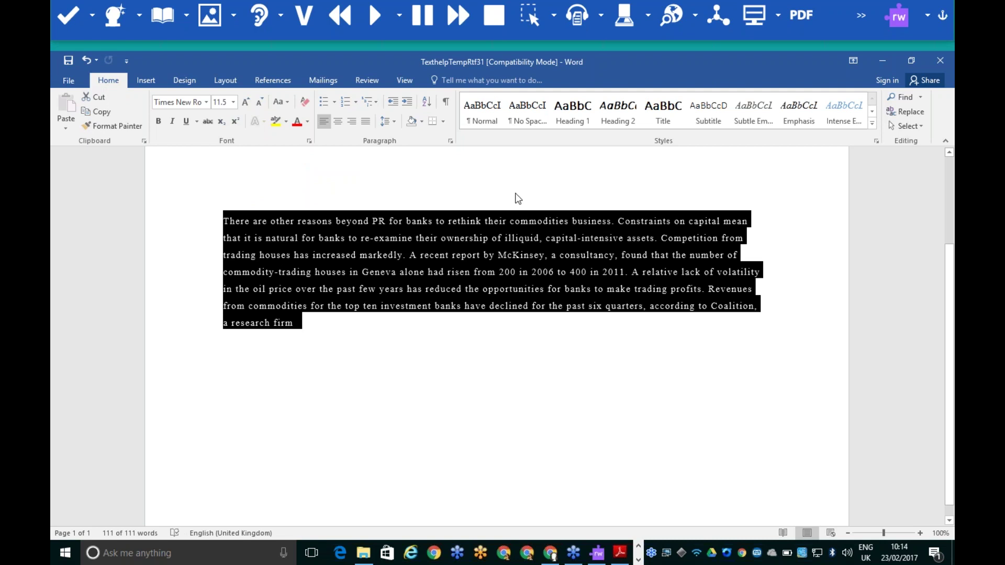
# Start Speech to MP3 on the paragraph and append 'notes to yourse' to its text
pyautogui.click(575, 16)
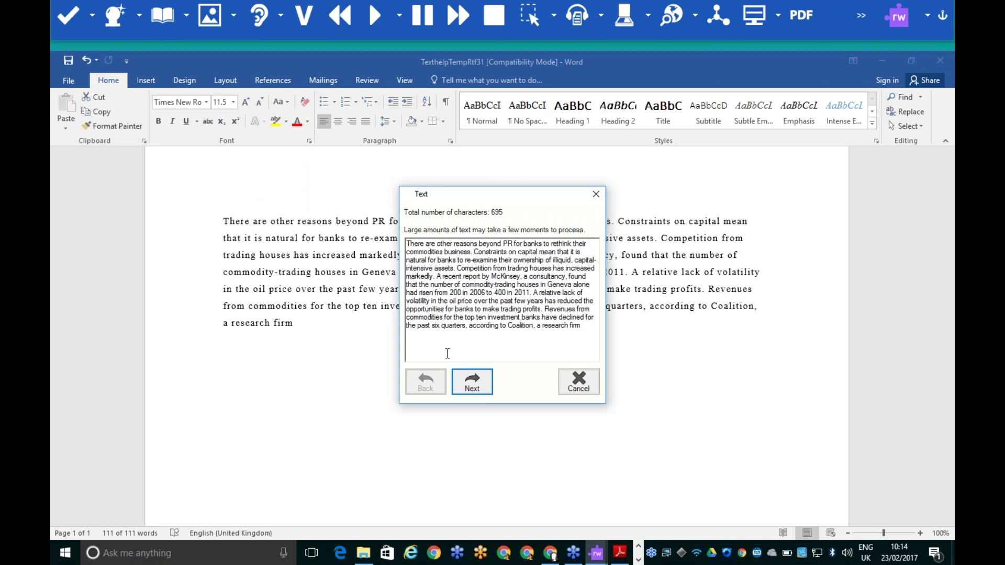
pyautogui.click(589, 326)
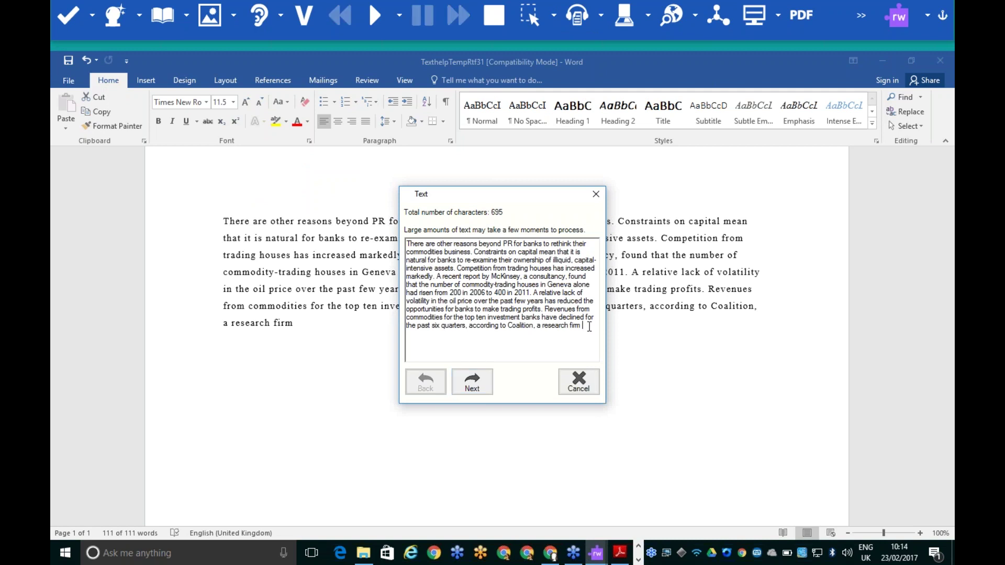
pyautogui.write('notes to yourself')
pyautogui.click(476, 390)
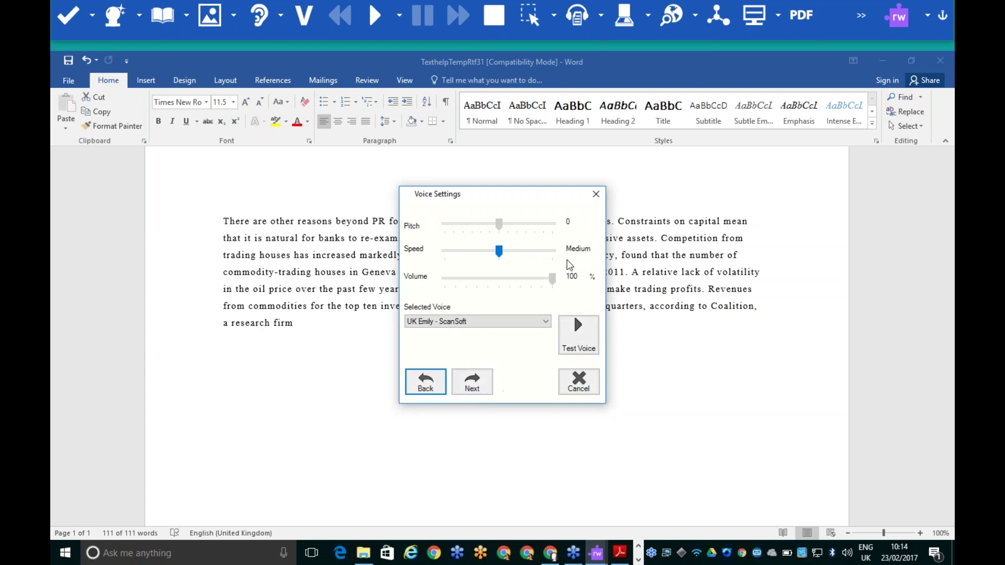
# Keep the UK Emily - ScanSoft voice at Medium speed after previewing it
pyautogui.click(514, 326)
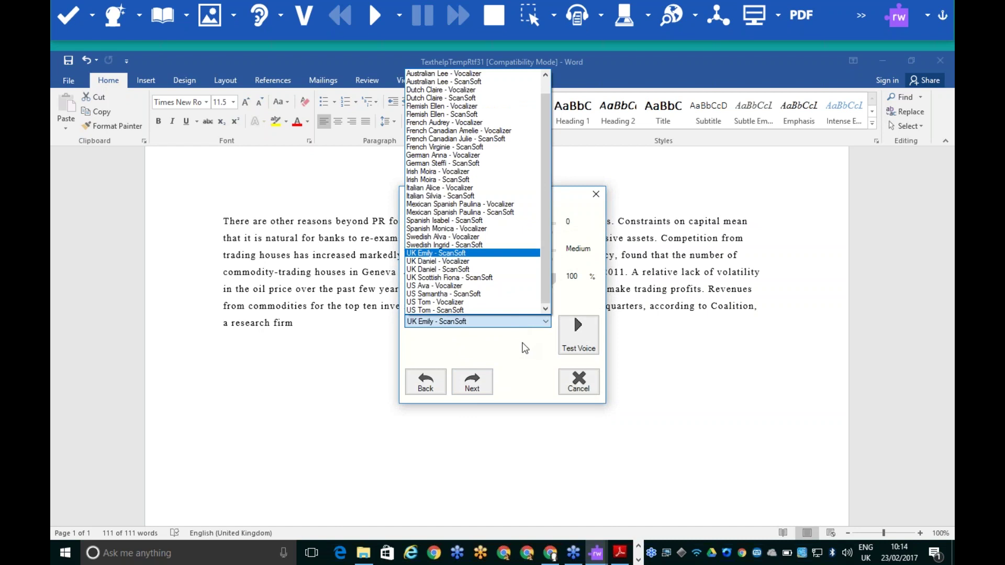
pyautogui.click(525, 348)
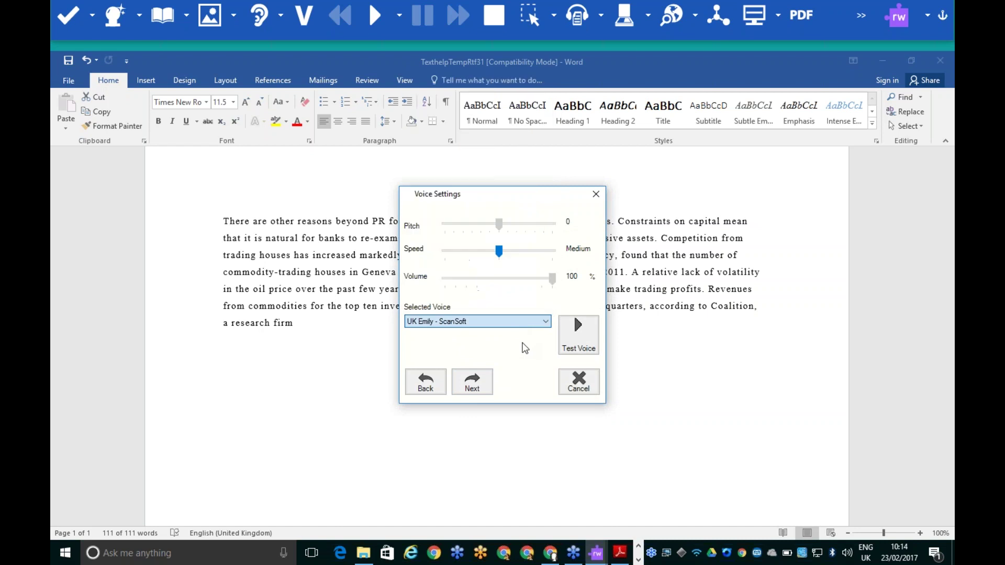
pyautogui.click(565, 345)
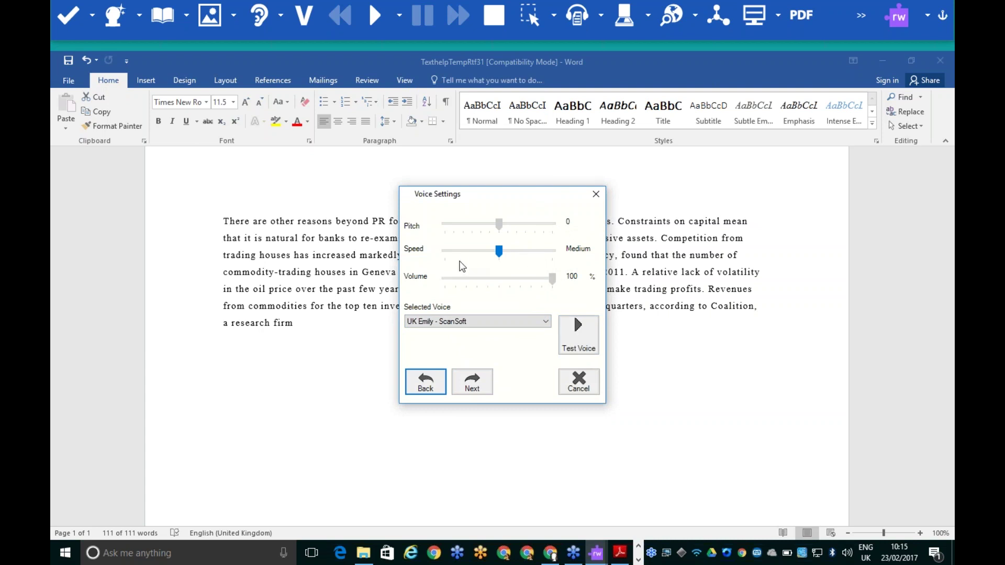
pyautogui.click(499, 251)
pyautogui.click(474, 385)
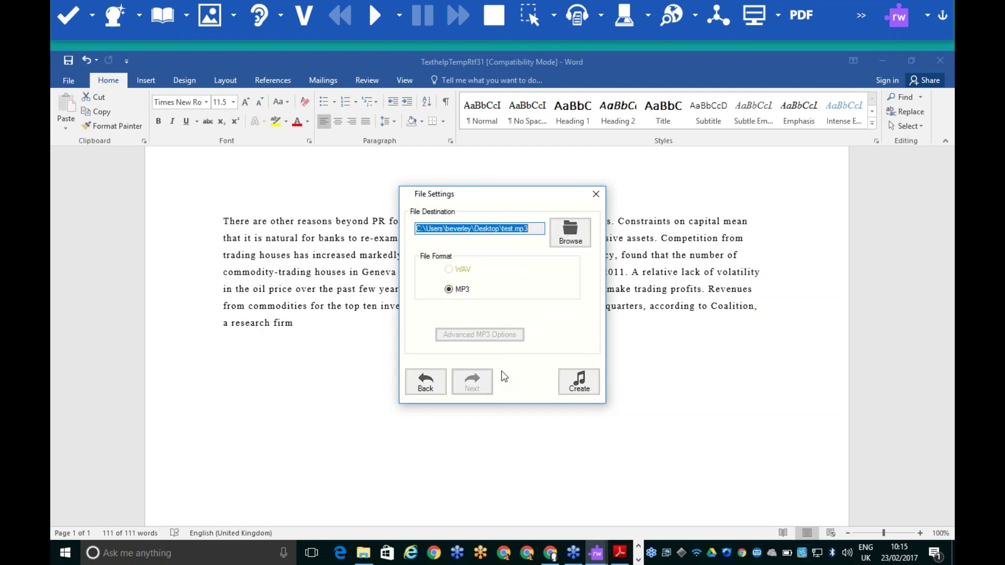
# Save the spoken audio as test.mp3 on the Desktop and create the file
pyautogui.click(571, 238)
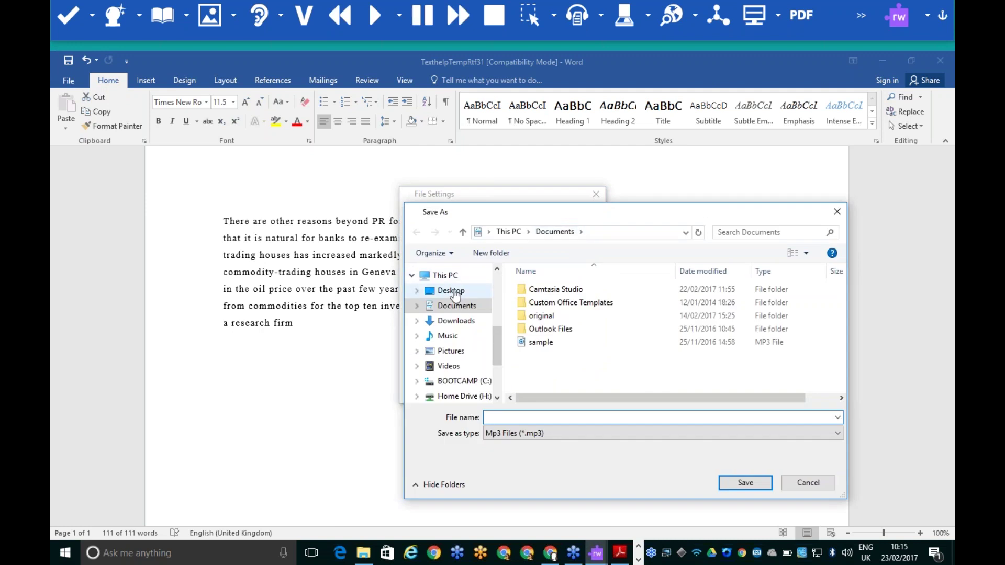
pyautogui.click(455, 294)
pyautogui.click(515, 416)
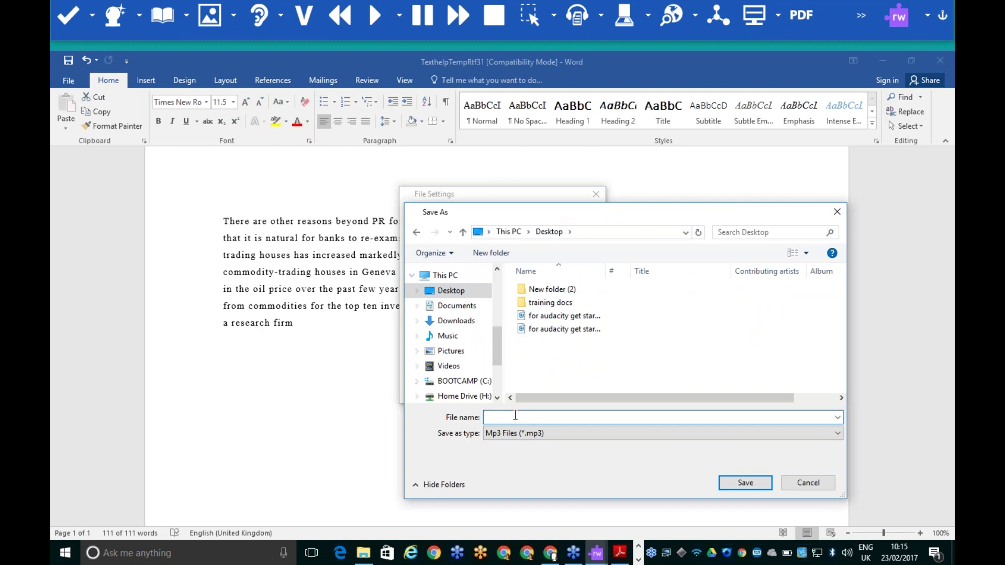
pyautogui.write('test')
pyautogui.press('Return')
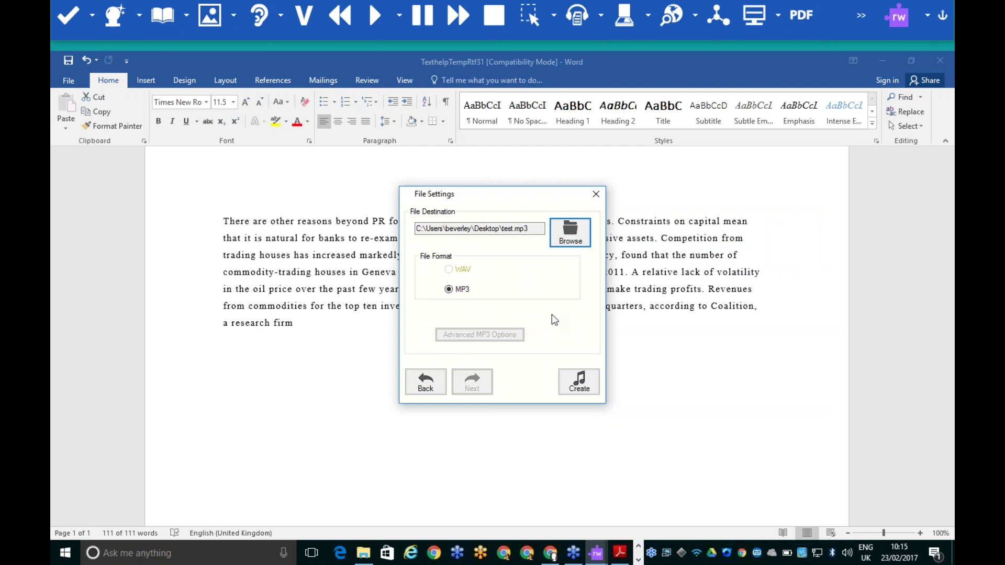
pyautogui.click(580, 387)
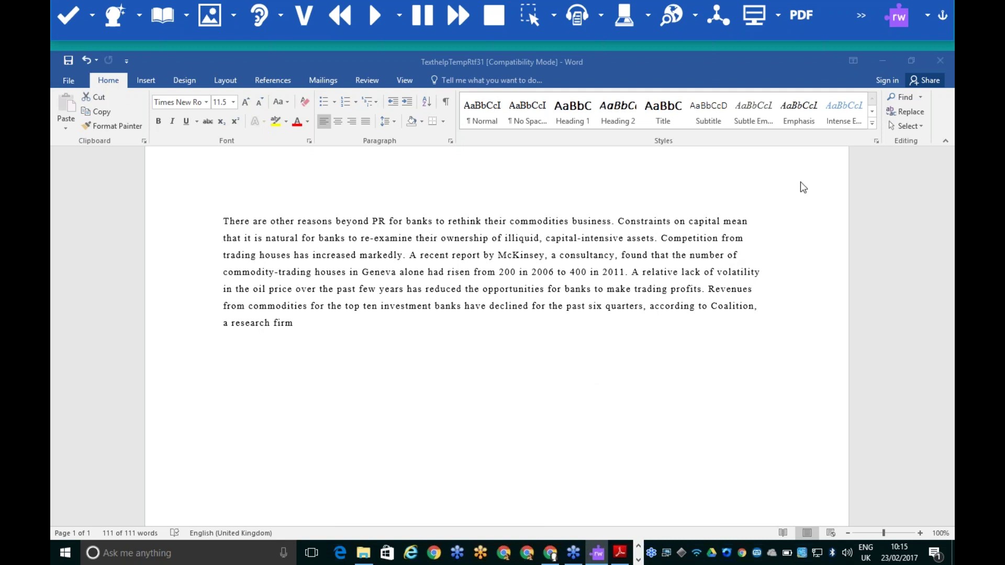
# Minimise Word and Adobe Reader, centre the test MP3 on the desktop, play it in Groove Music, then close Groove
pyautogui.click(880, 61)
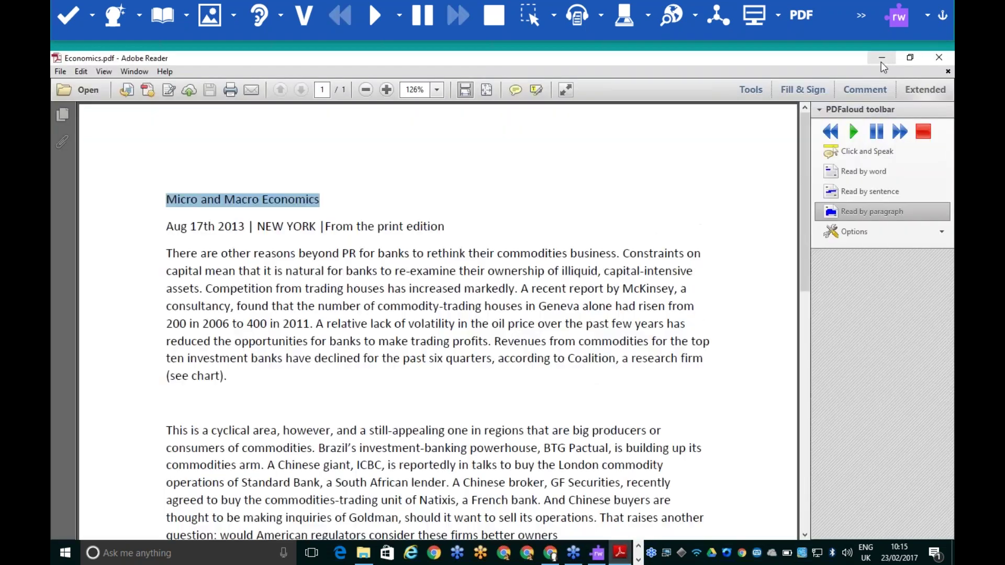
pyautogui.click(881, 62)
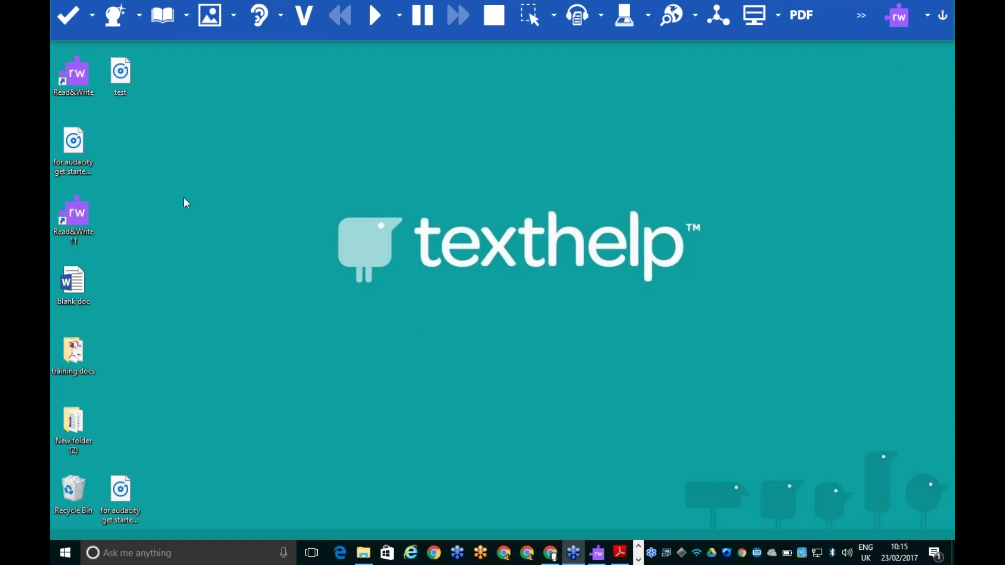
pyautogui.moveTo(121, 72); pyautogui.dragTo(486, 146)
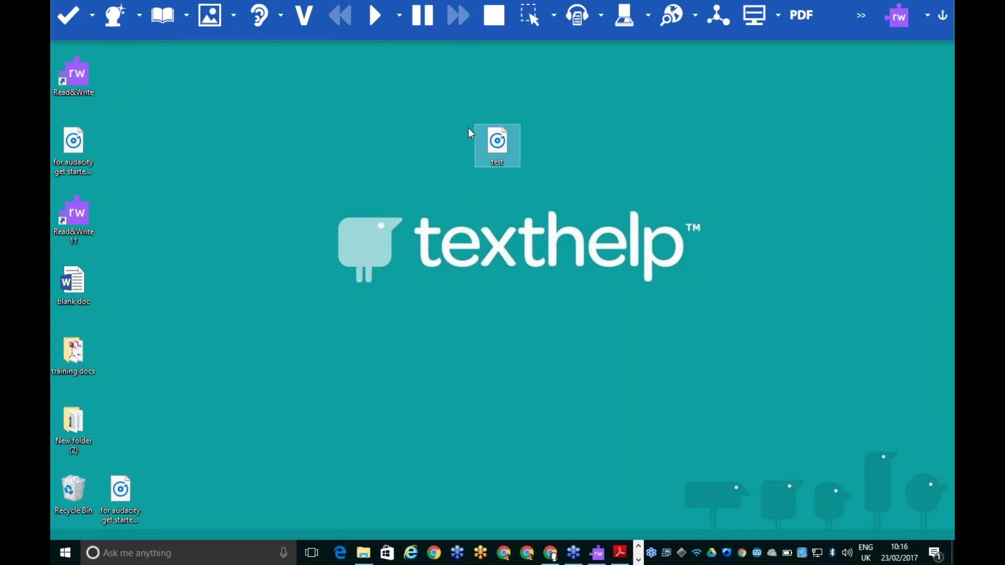
pyautogui.doubleClick(497, 142)
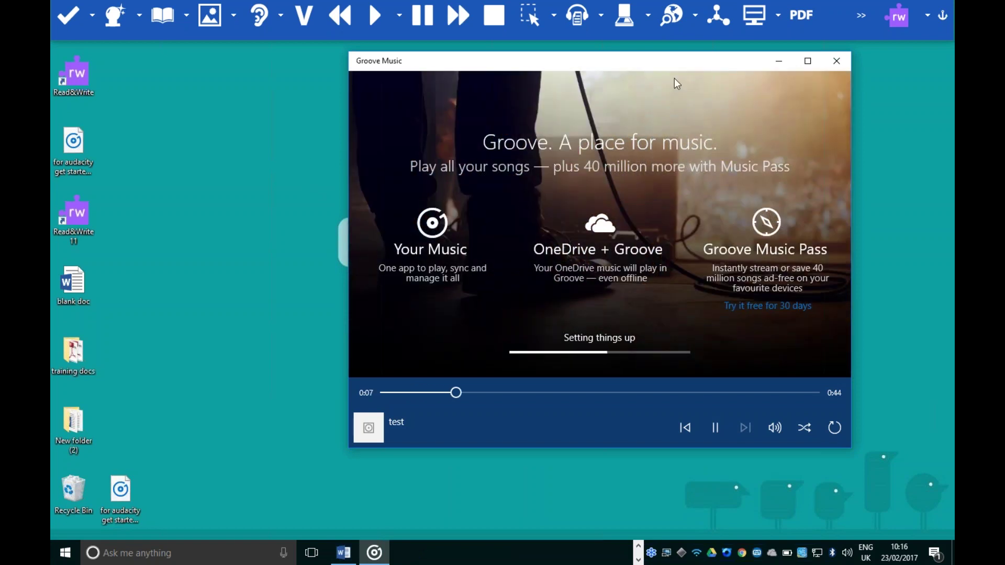
pyautogui.click(836, 61)
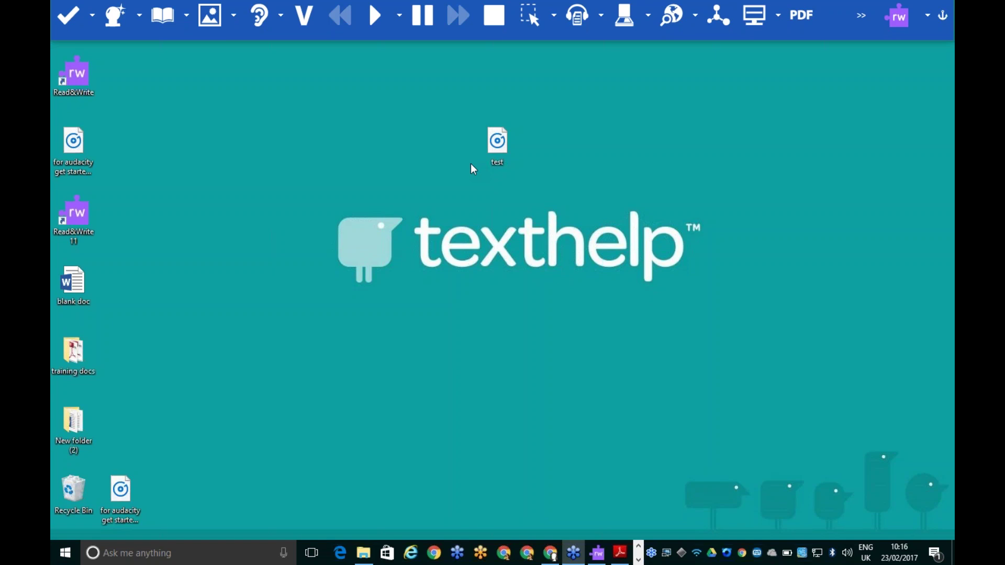
# Delete the test MP3 from the desktop and show the Scan options set to Scan to Word and Scan from file(s)
pyautogui.rightClick(495, 148)
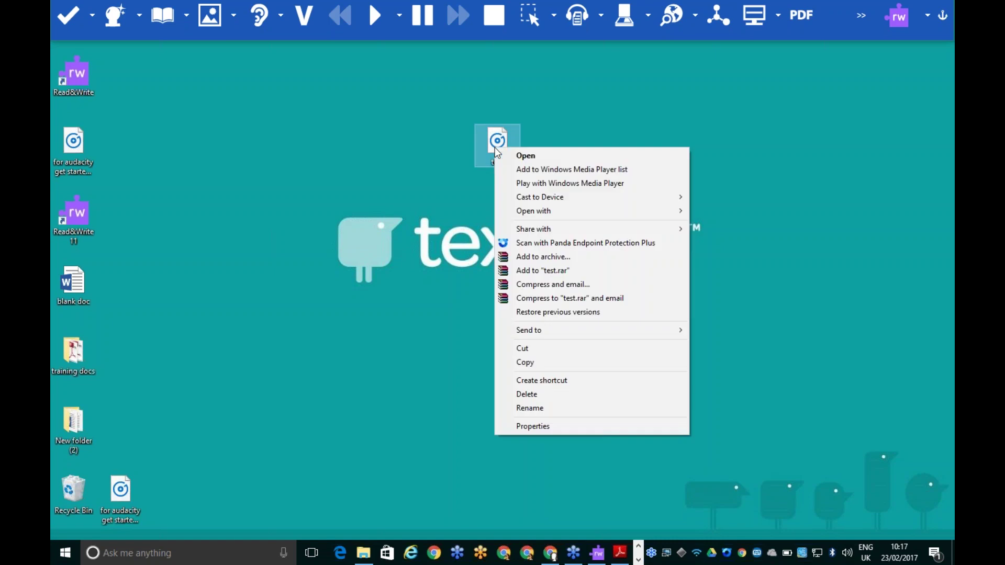
pyautogui.click(551, 395)
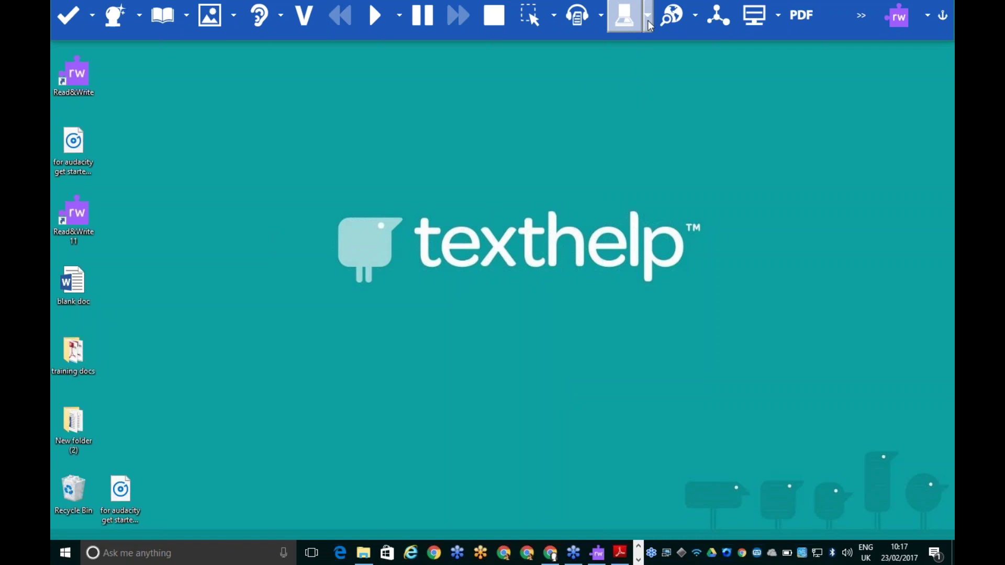
pyautogui.click(648, 21)
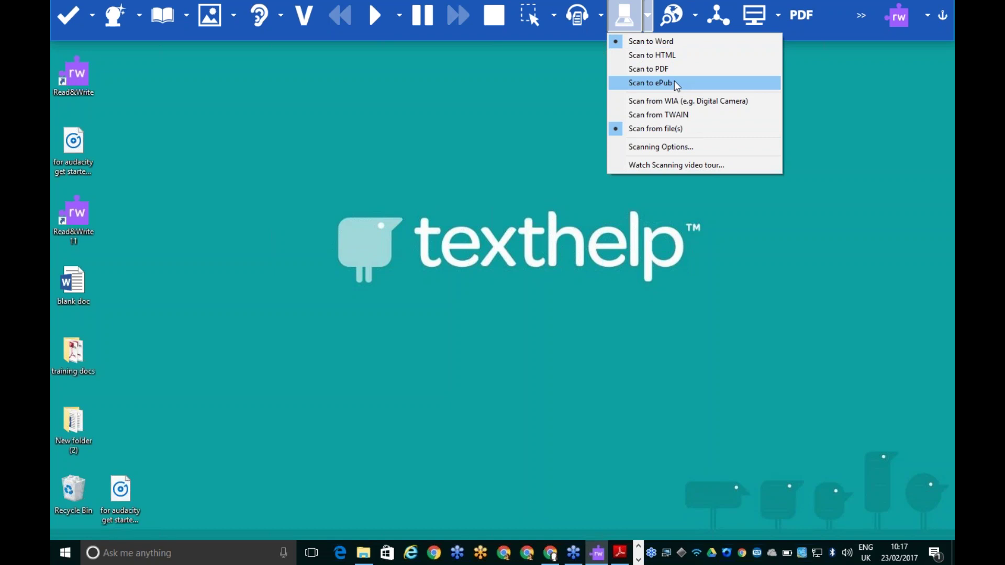
pyautogui.click(542, 148)
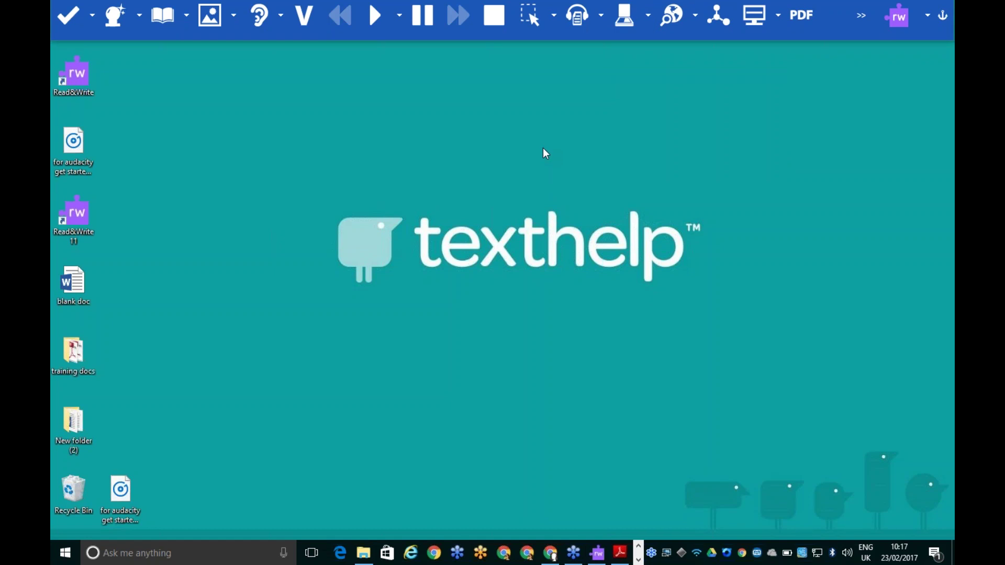
pyautogui.click(647, 15)
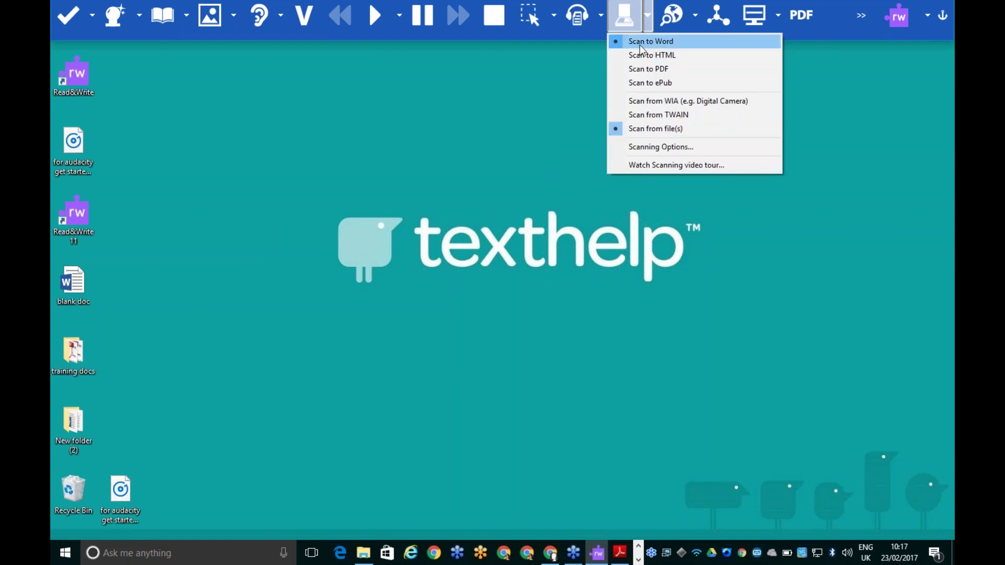
# Scan the PDF from Desktop > training docs > Economics into a Word document saved as testword
pyautogui.click(627, 18)
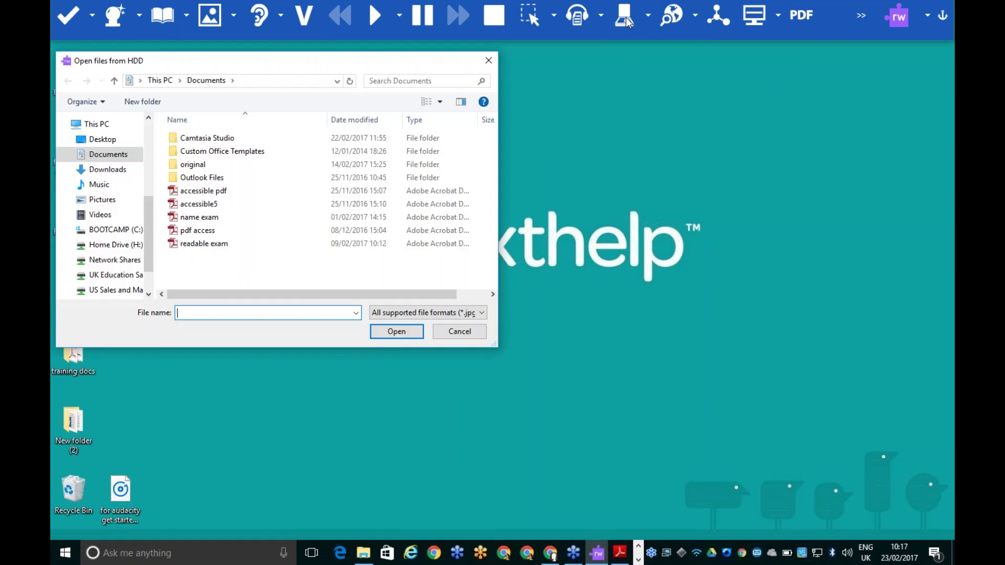
pyautogui.click(104, 140)
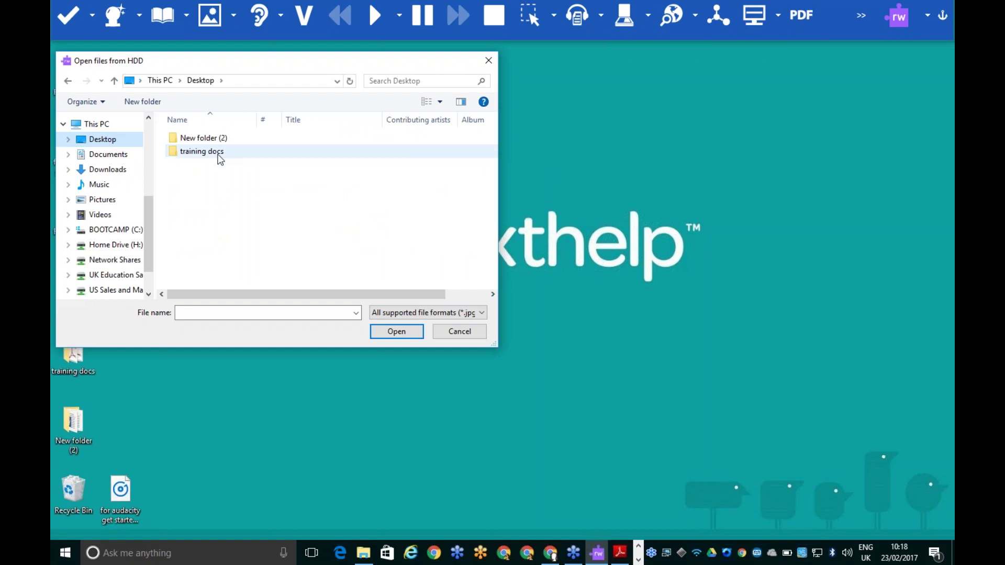
pyautogui.doubleClick(220, 153)
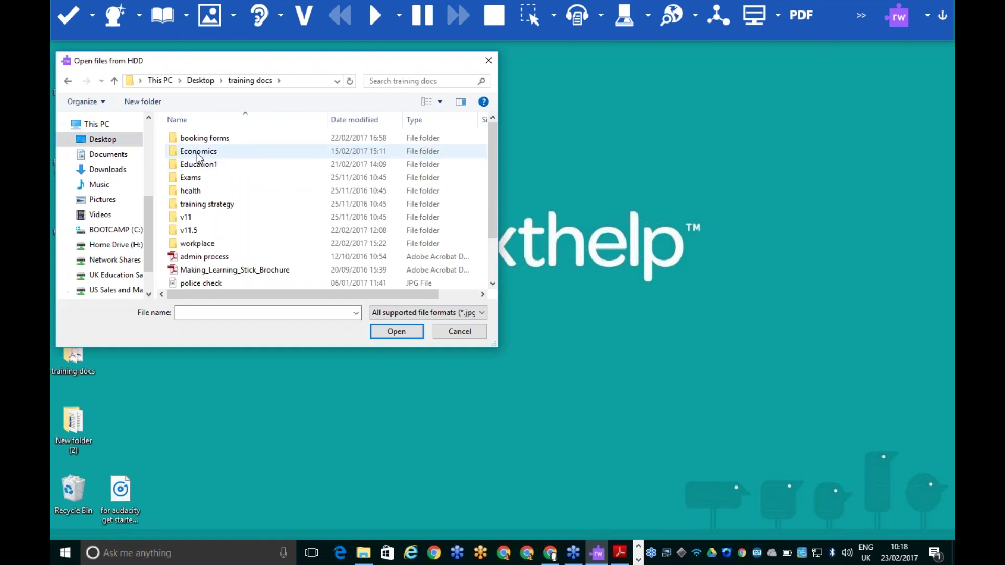
pyautogui.doubleClick(197, 152)
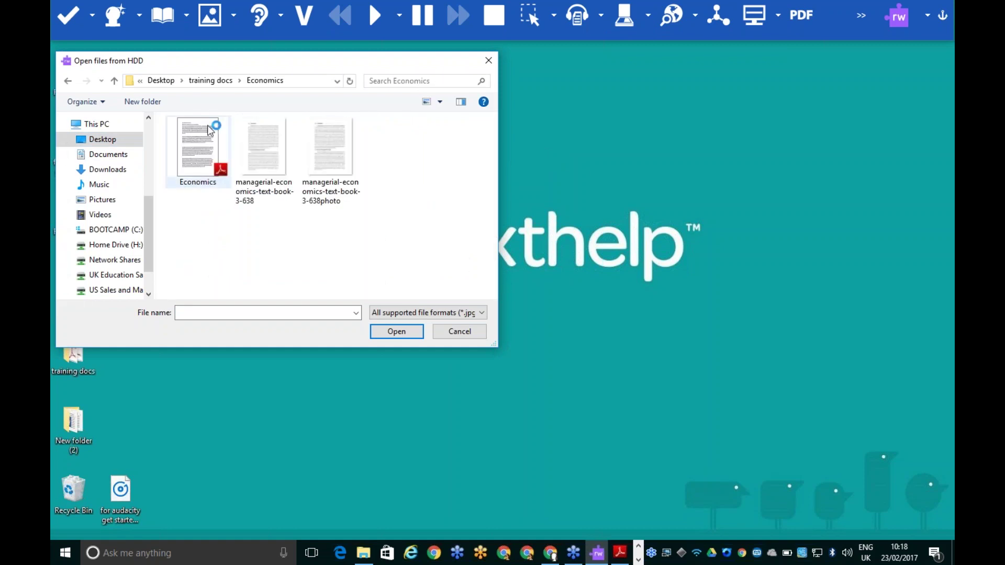
pyautogui.doubleClick(190, 157)
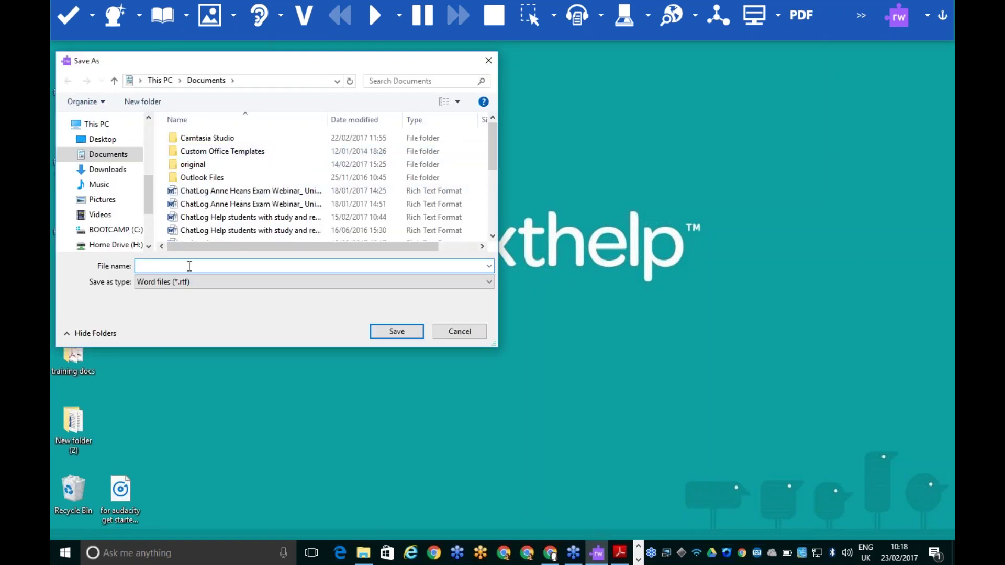
pyautogui.write('testword')
pyautogui.click(404, 333)
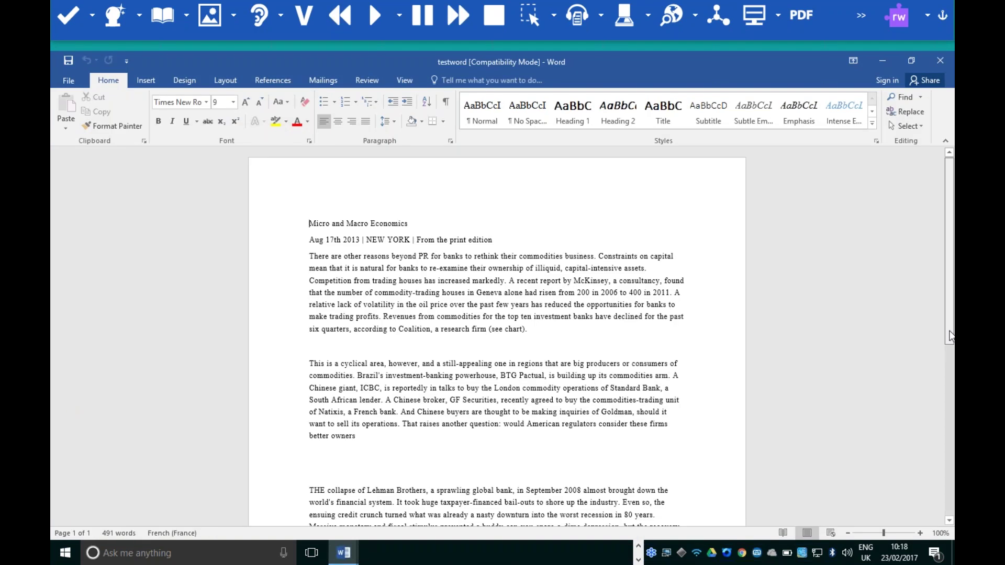
# Delete the first paragraph's text after 'Revenues from'
pyautogui.moveTo(949, 335)
pyautogui.mouseDown()
pyautogui.moveTo(951, 441)
pyautogui.moveTo(951, 347)
pyautogui.mouseUp()
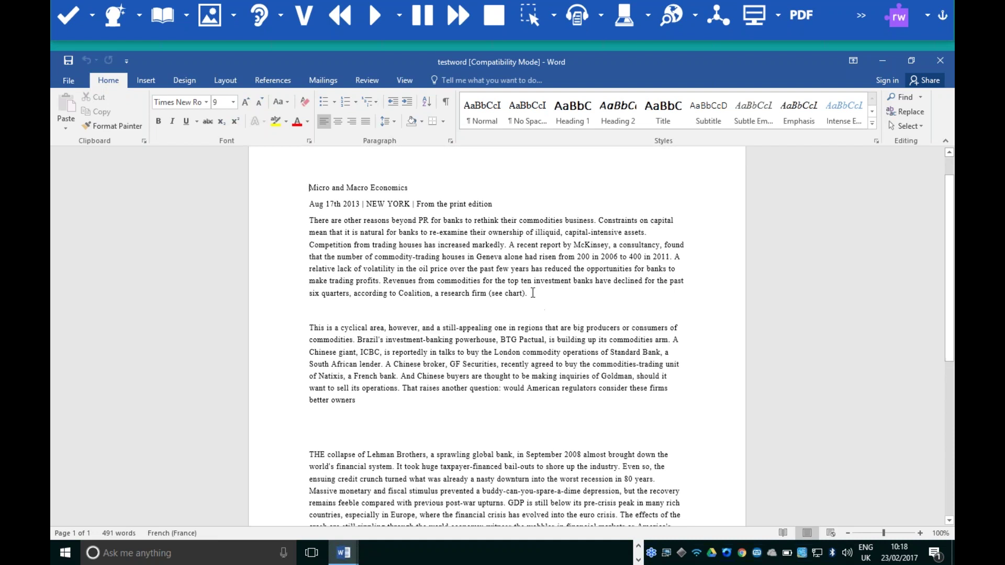
pyautogui.moveTo(533, 293); pyautogui.dragTo(451, 281)
pyautogui.press('Delete')
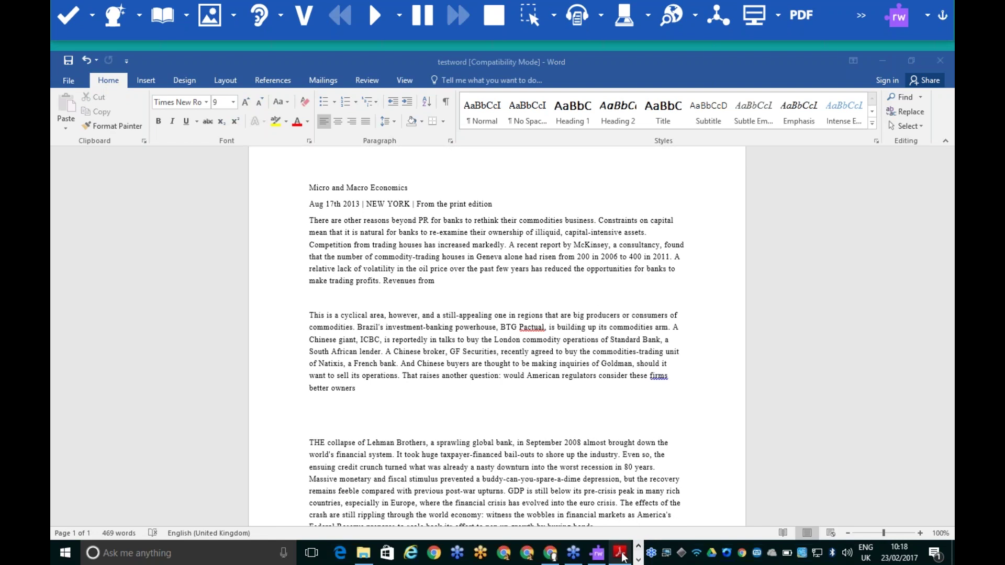
# Compare the document with the Economics PDF in Adobe Reader, then minimise the PDF
pyautogui.moveTo(622, 559)
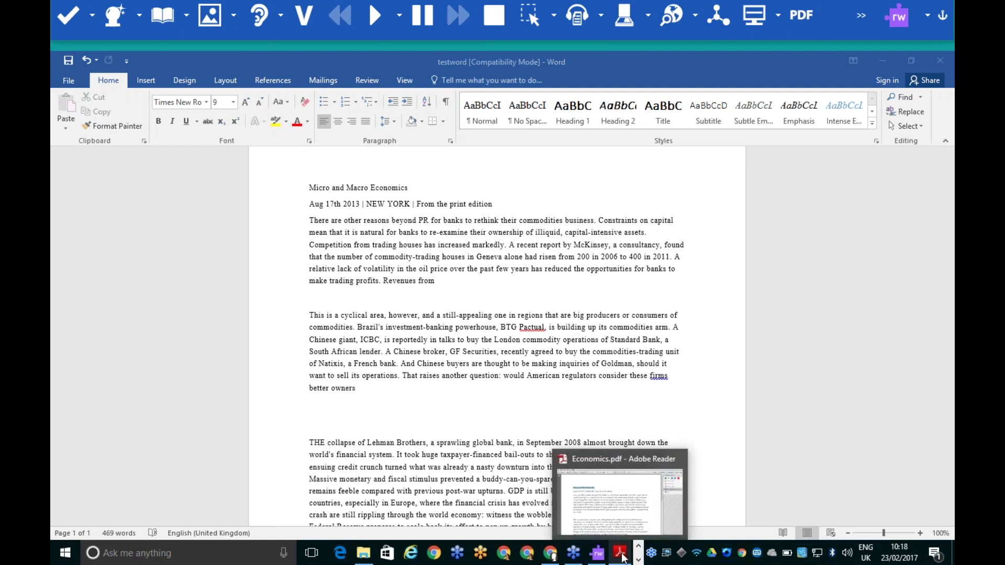
pyautogui.click(621, 555)
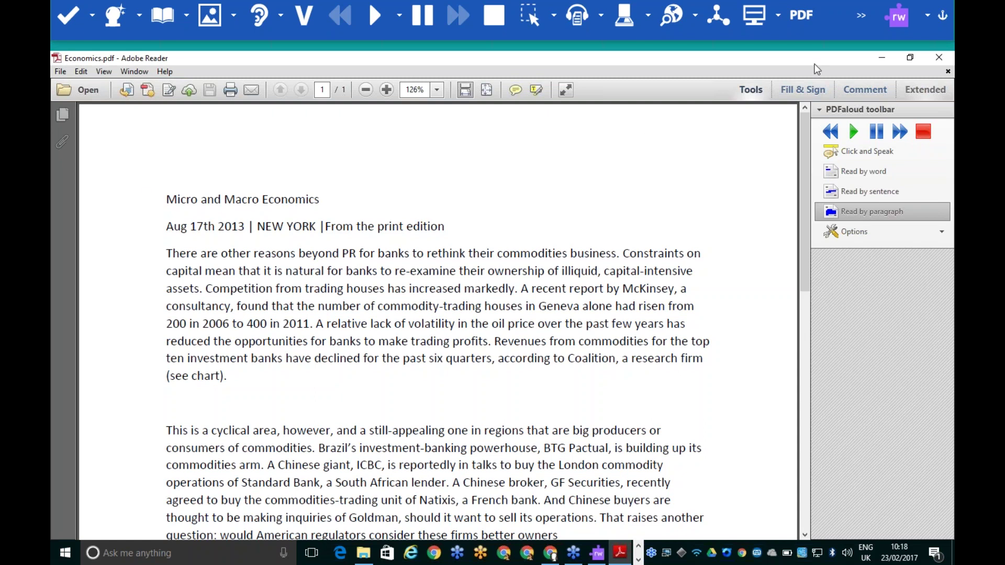
pyautogui.click(884, 59)
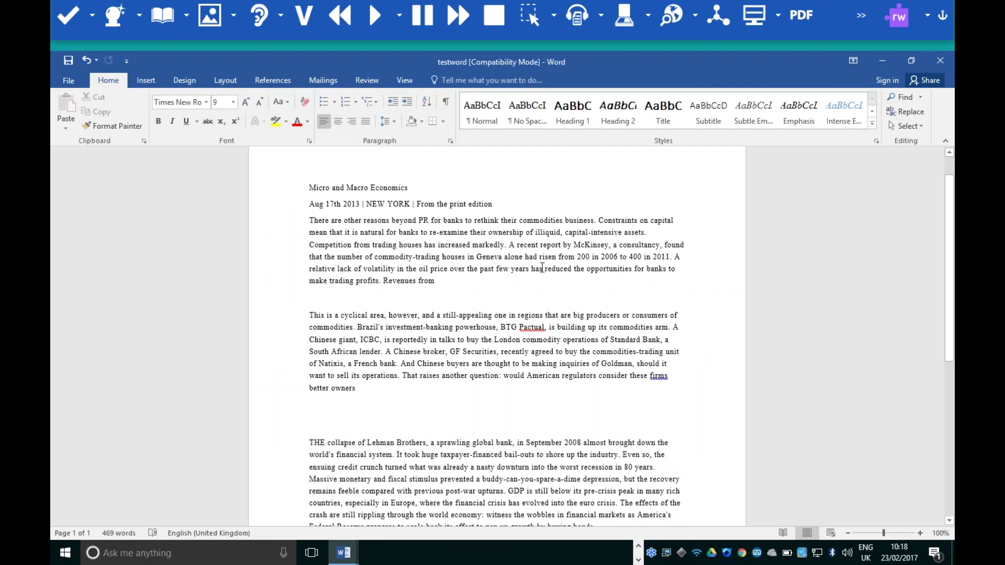
pyautogui.scroll(-8, 542, 268)
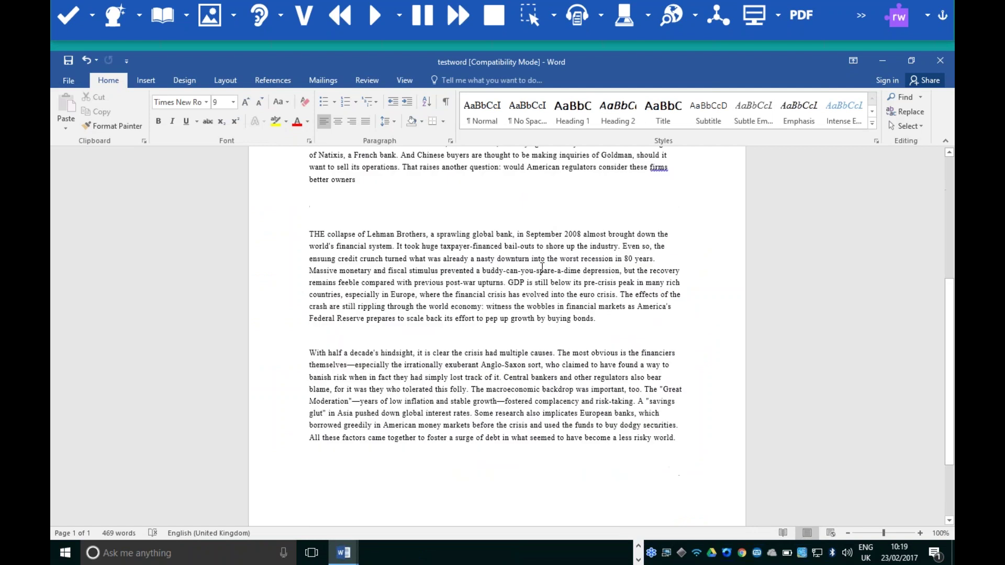
pyautogui.scroll(8, 542, 267)
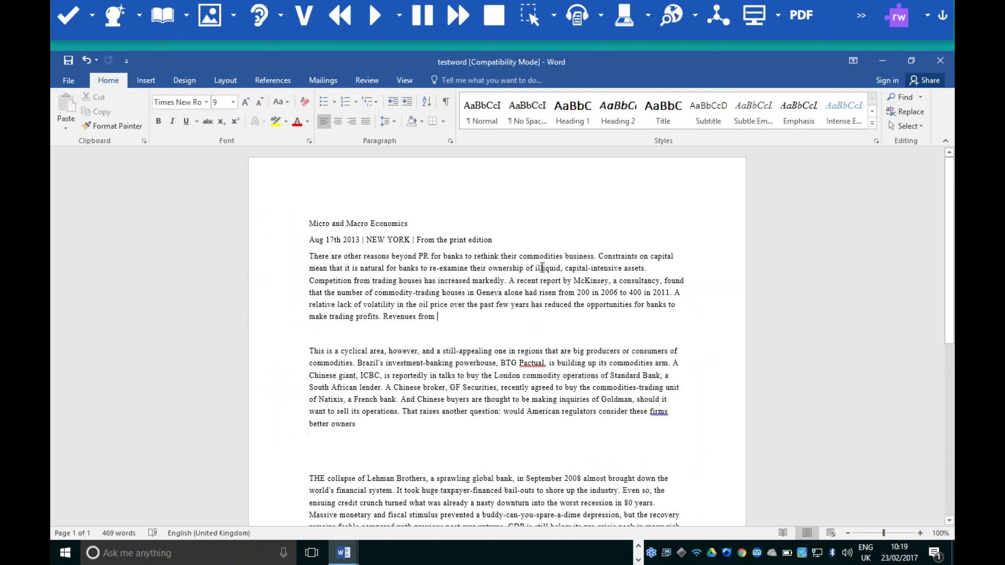
pyautogui.scroll(-1, 543, 267)
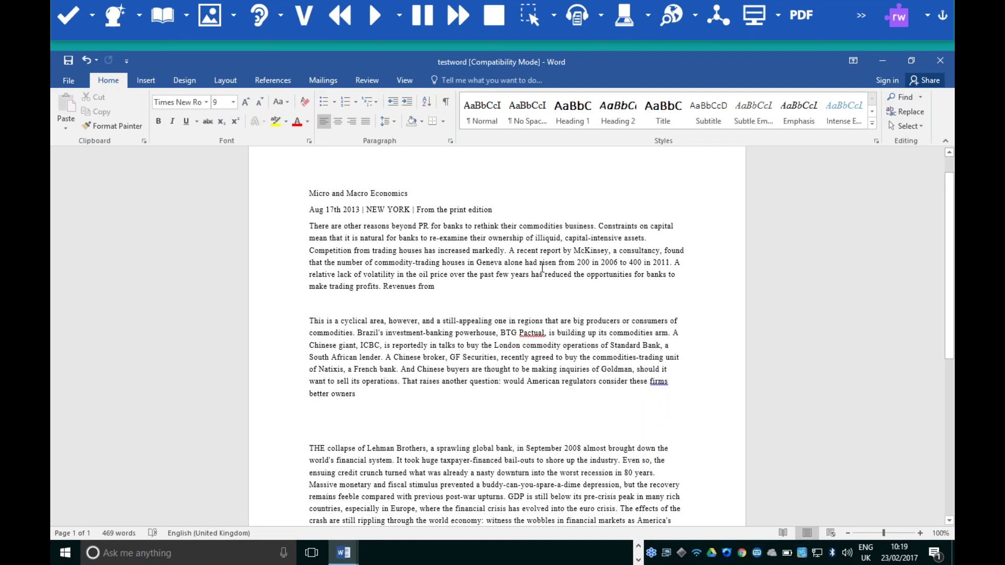
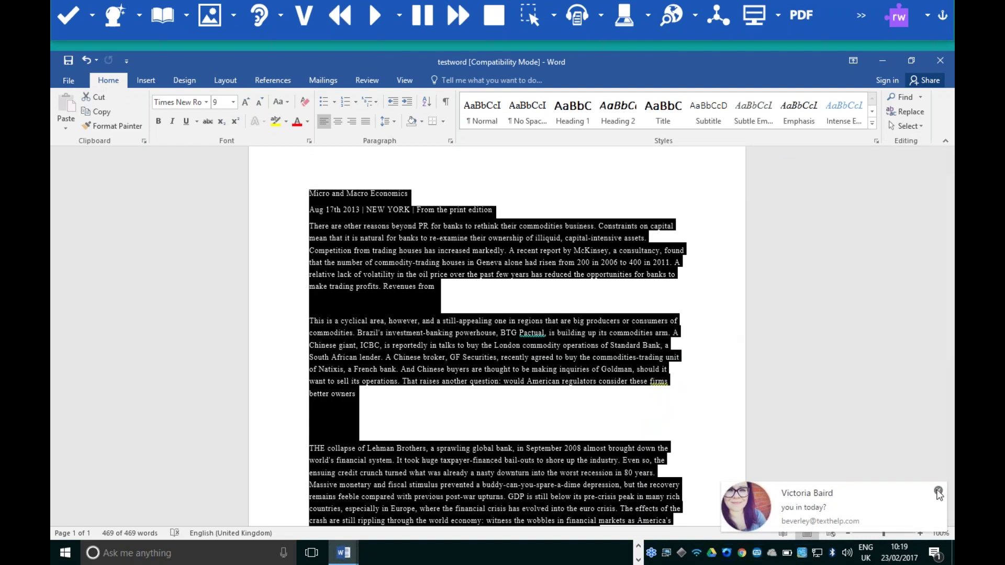
# Dismiss the chat notification and convert the selected Economics paragraph with Speech Maker into TexthelpTempRtf31
pyautogui.click(937, 488)
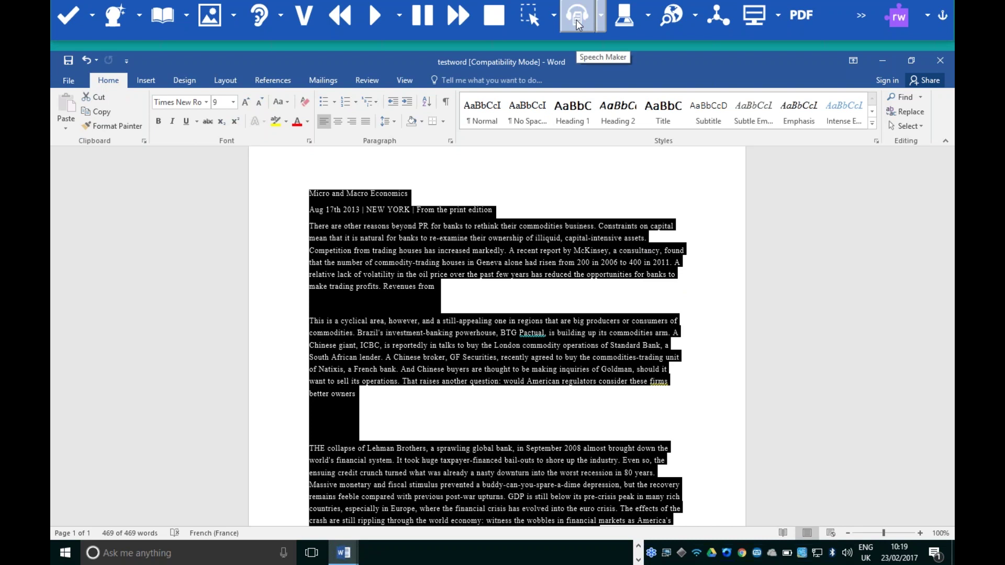
pyautogui.click(576, 20)
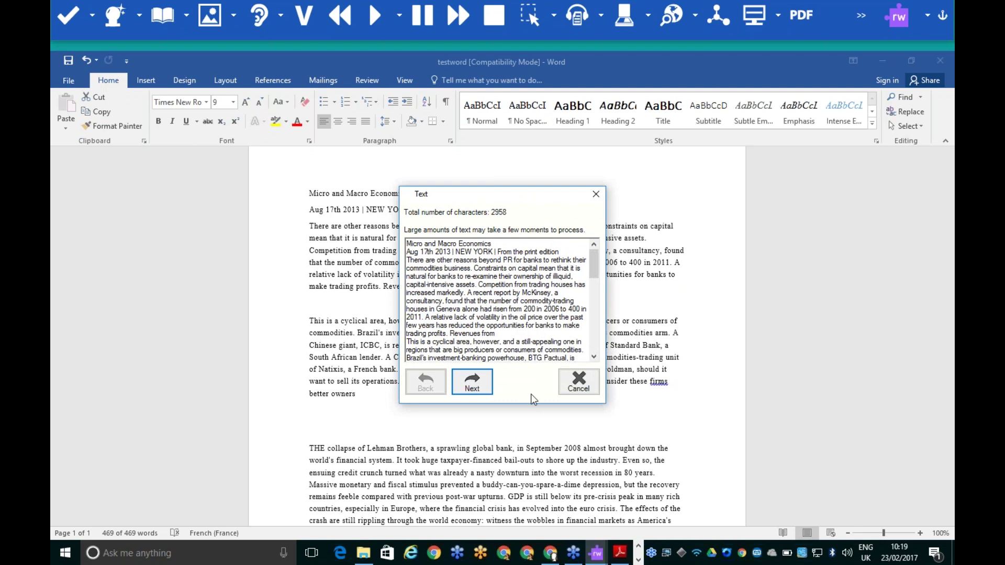
pyautogui.click(578, 384)
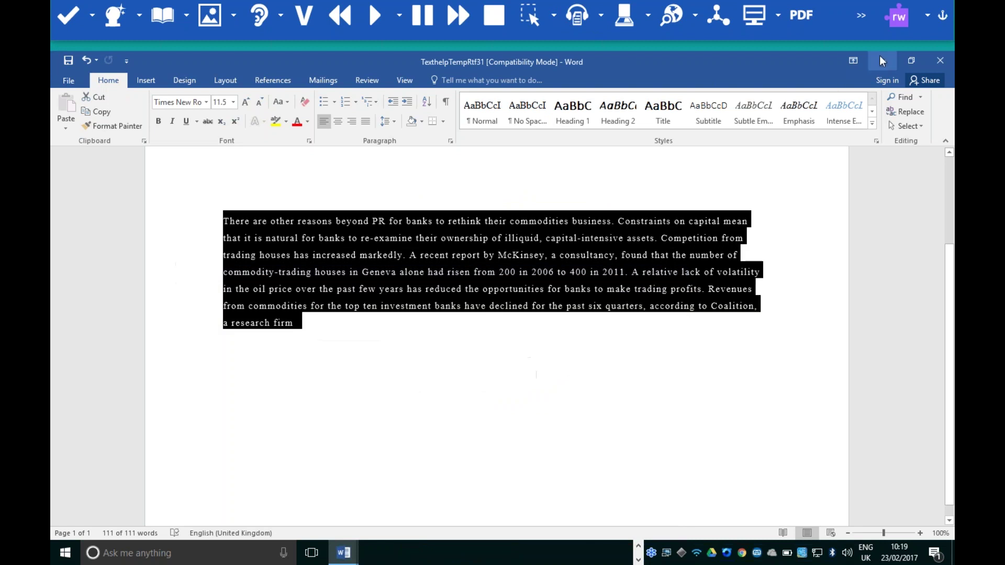
# Minimise the TexthelpTempRtf31 Word window to reveal the desktop
pyautogui.click(881, 60)
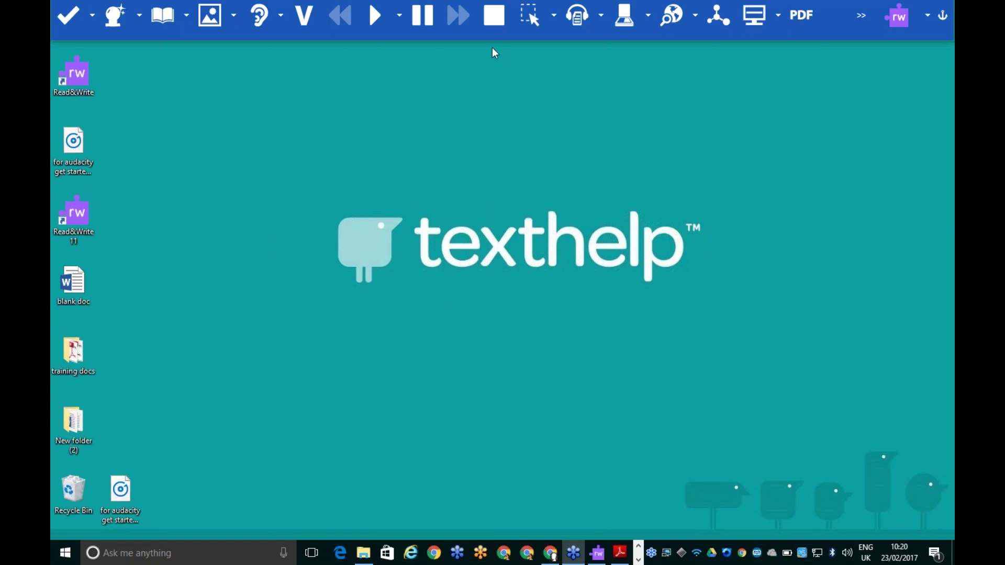
# In 'blank doc', type the company contact e-mail, set it to 16-point, and press Enter to make it a hyperlink
pyautogui.doubleClick(74, 284)
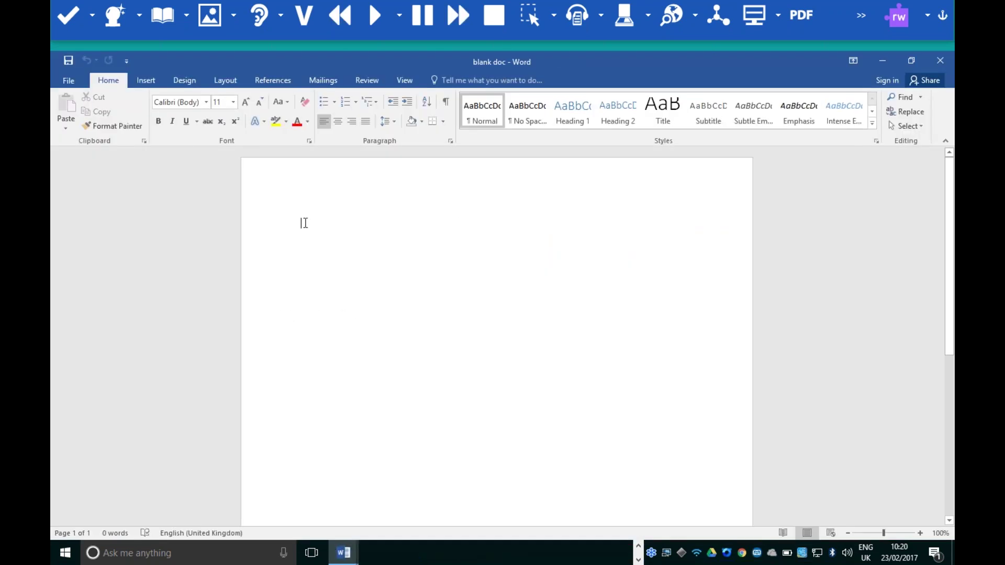
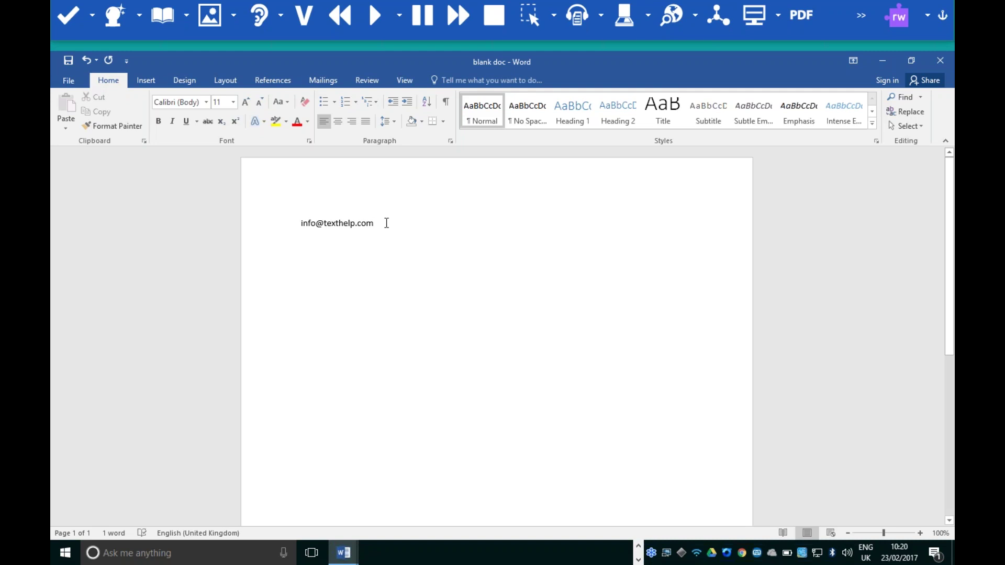
pyautogui.moveTo(374, 223); pyautogui.dragTo(297, 221)
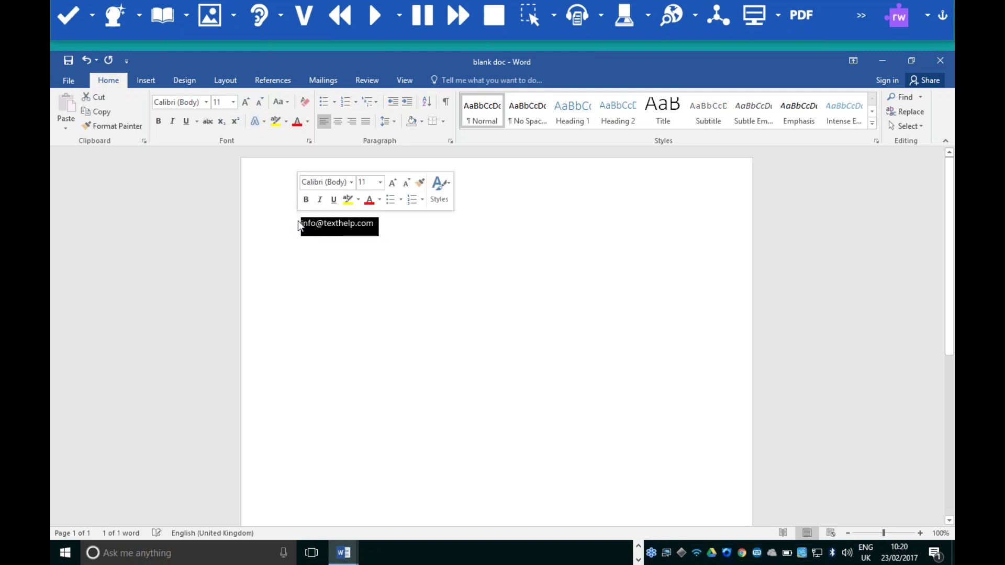
pyautogui.click(380, 181)
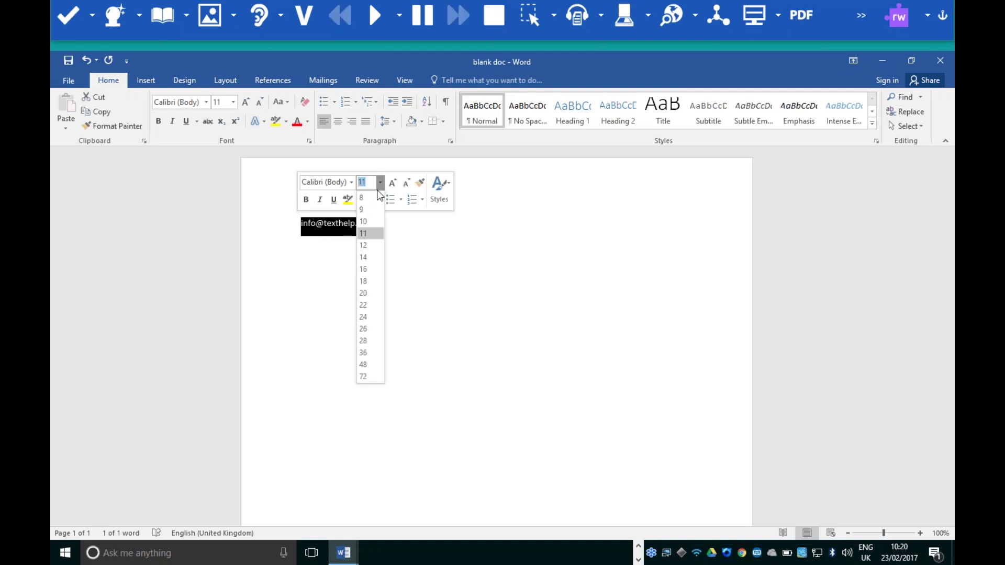
pyautogui.click(372, 269)
pyautogui.click(450, 228)
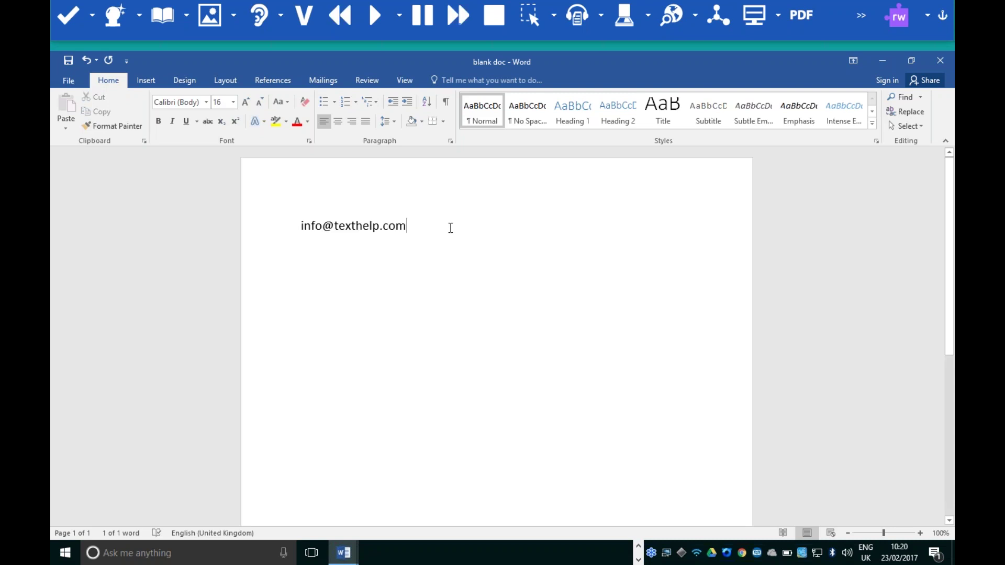
pyautogui.press('Return')
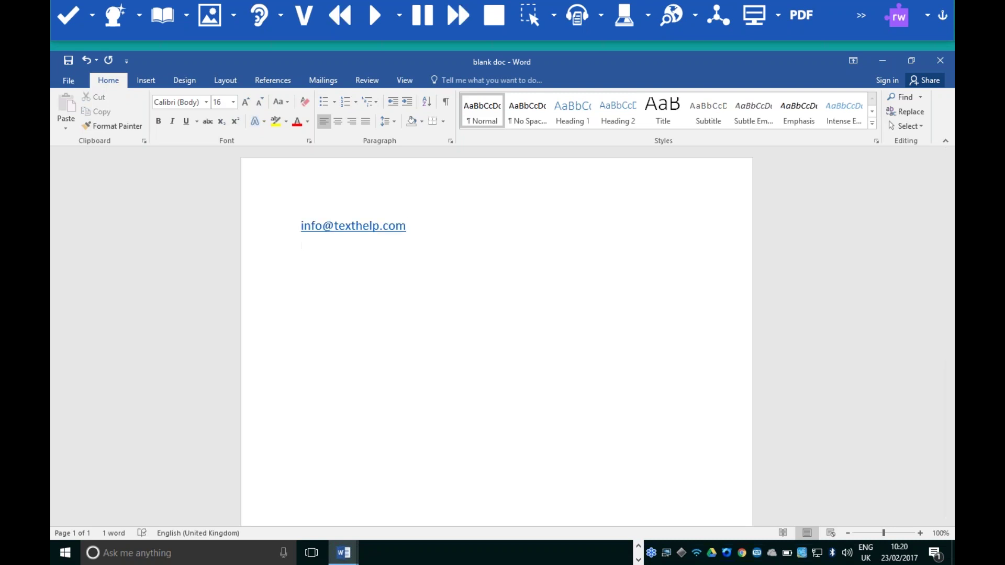
# Type 'training.texthelp.com' on a new line below the e-mail link
pyautogui.press('Return')
pyautogui.write('training')
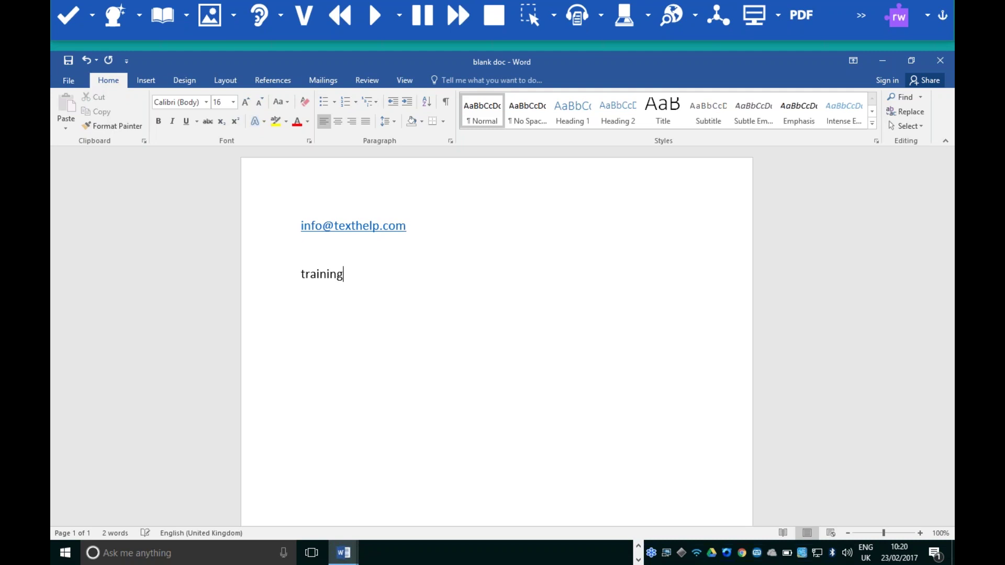
pyautogui.write('.texthelp.com')
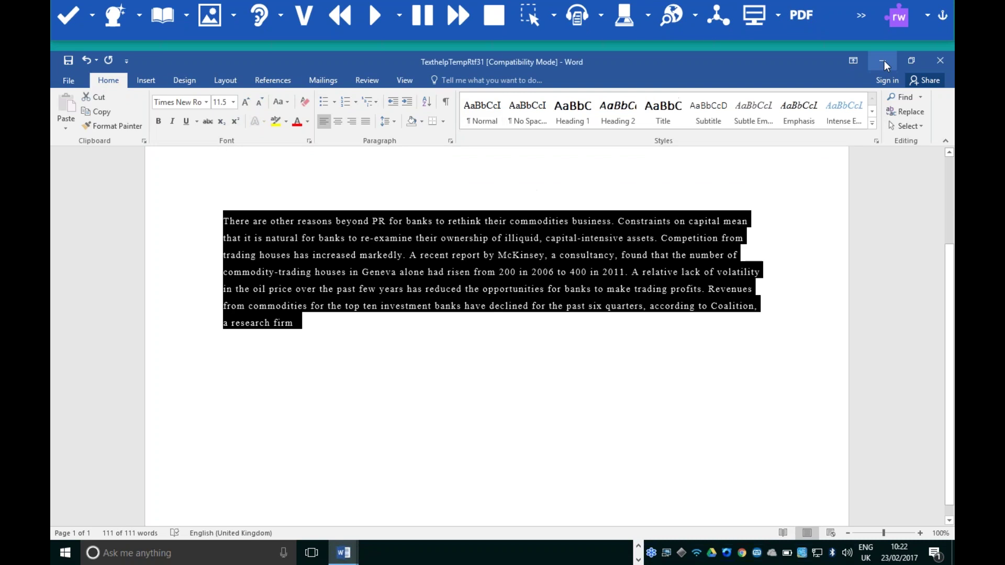
# Open Economics.pdf in Adobe Reader, turn on PDFaloud Click and Speak, then close Reader
pyautogui.click(881, 60)
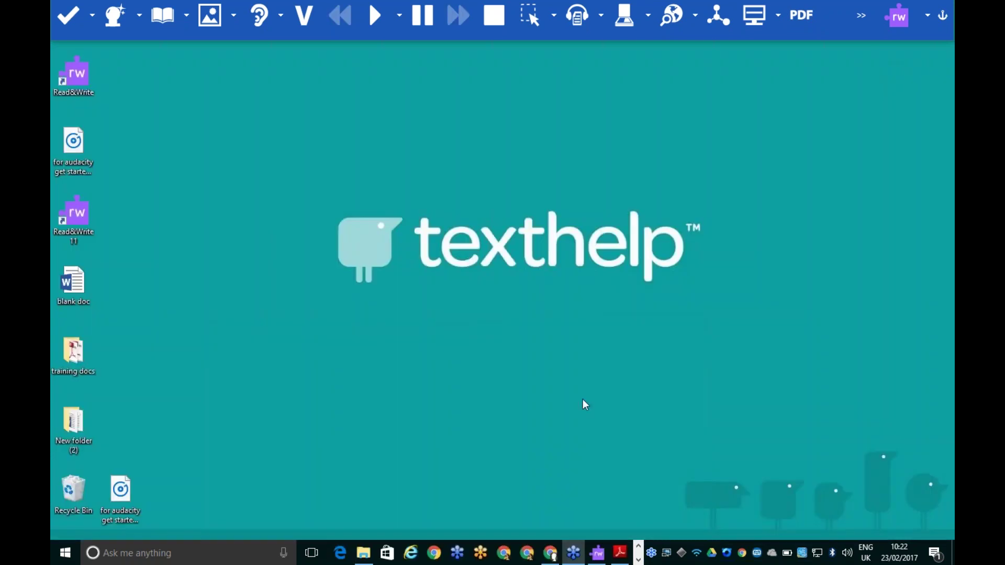
pyautogui.click(620, 553)
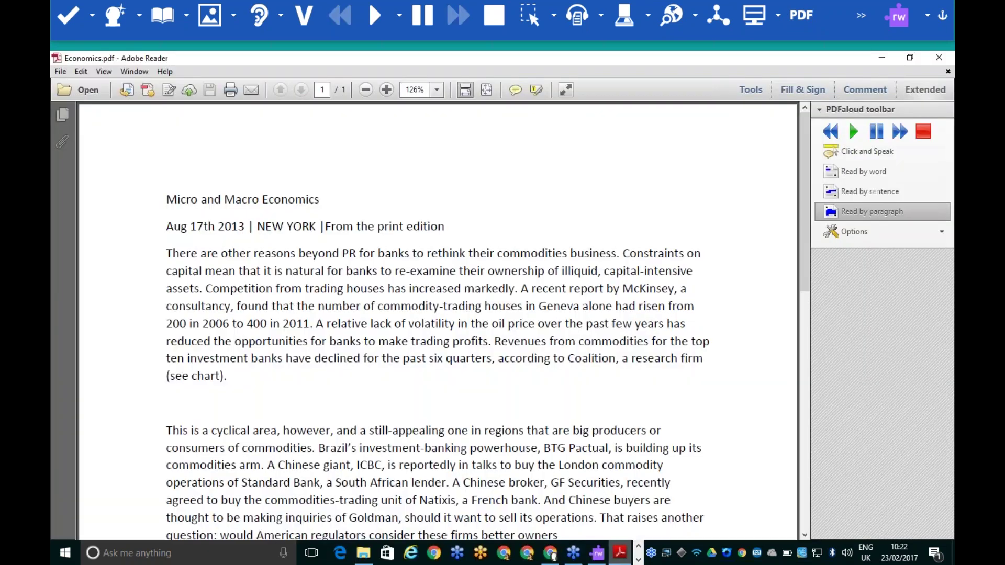
pyautogui.click(920, 91)
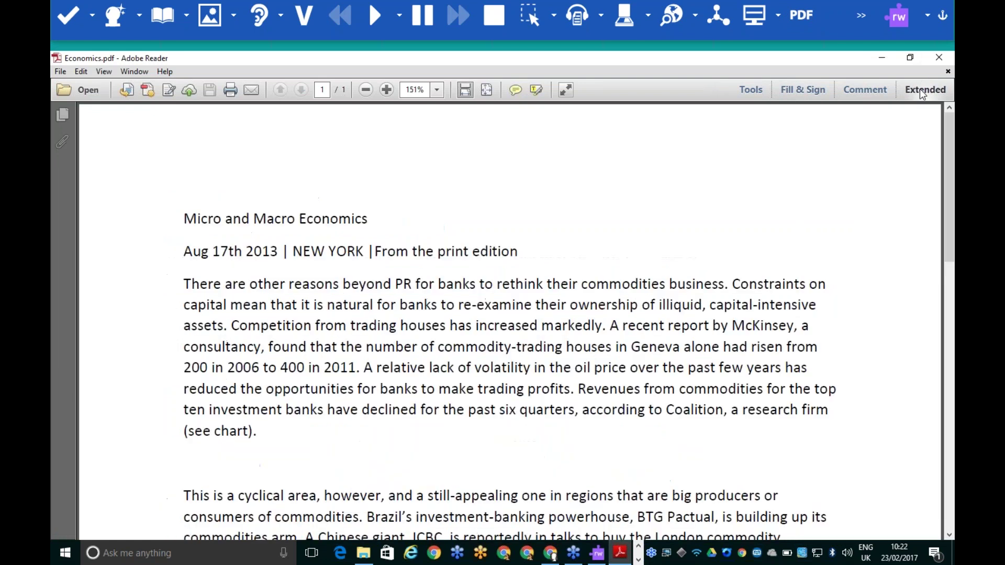
pyautogui.click(920, 91)
pyautogui.click(888, 111)
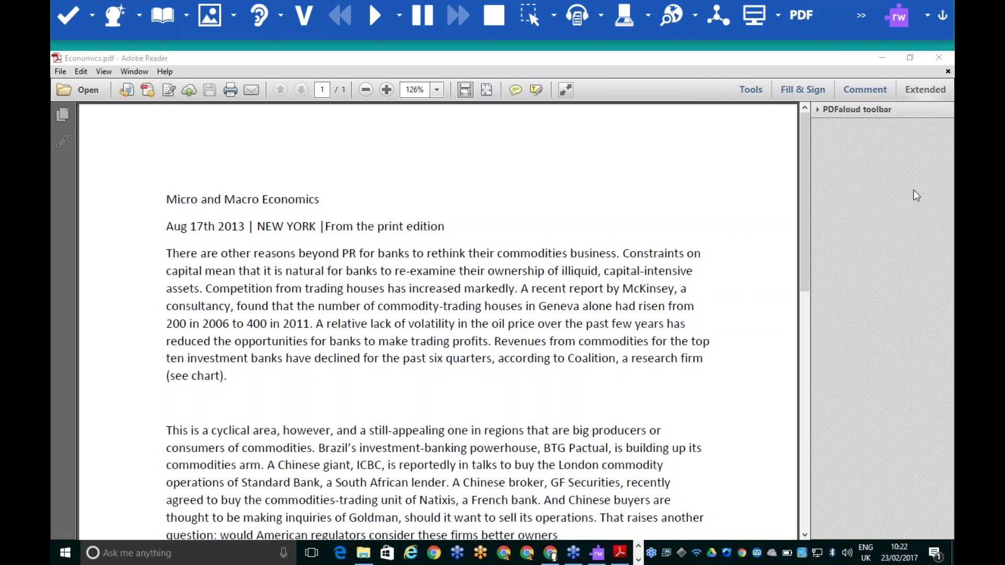
pyautogui.click(857, 109)
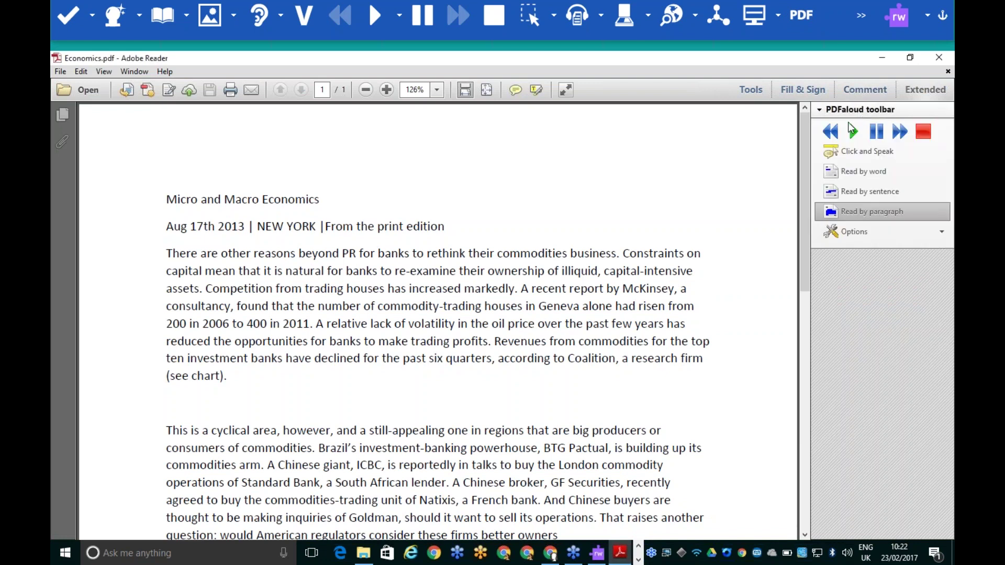
pyautogui.click(856, 153)
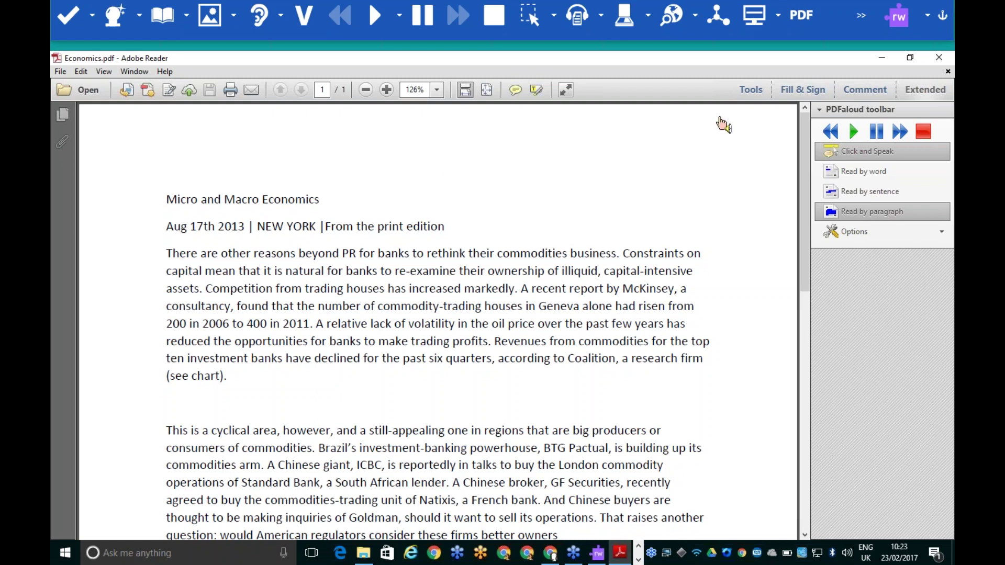
pyautogui.click(937, 58)
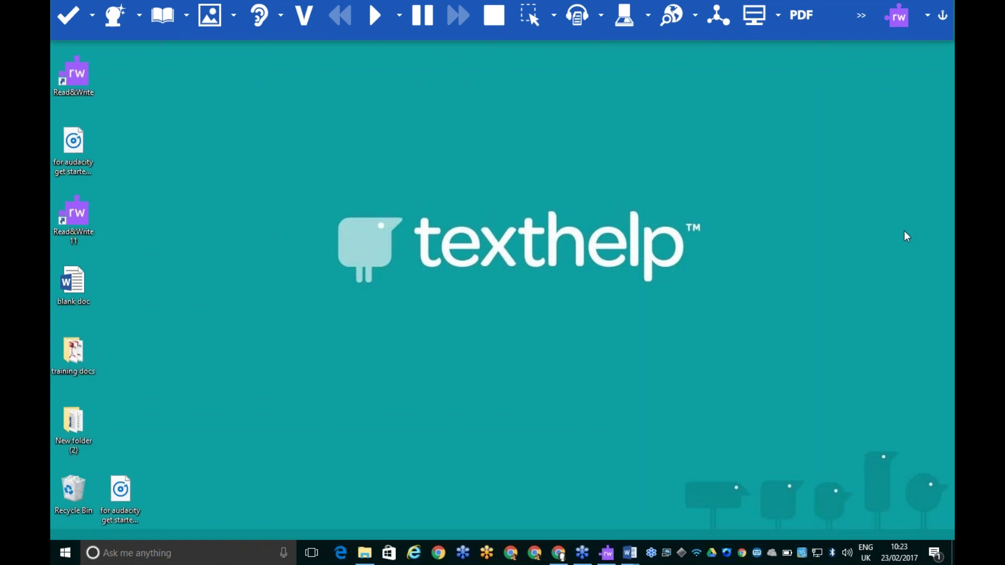